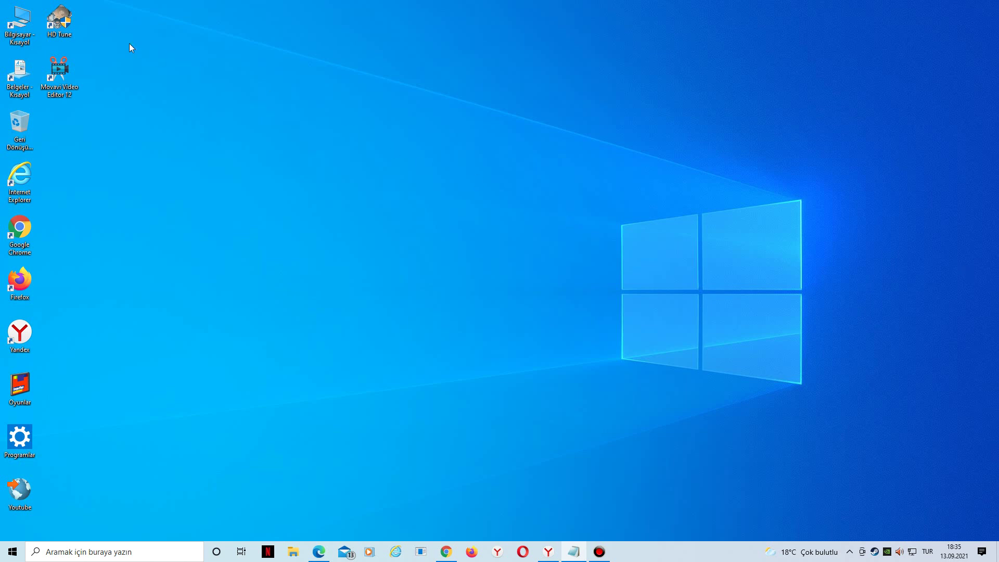
Open Device Manager (Aygıt Yöneticisi) in Computer Management and expand the sound, video and game controllers category.
right_click(24, 38)
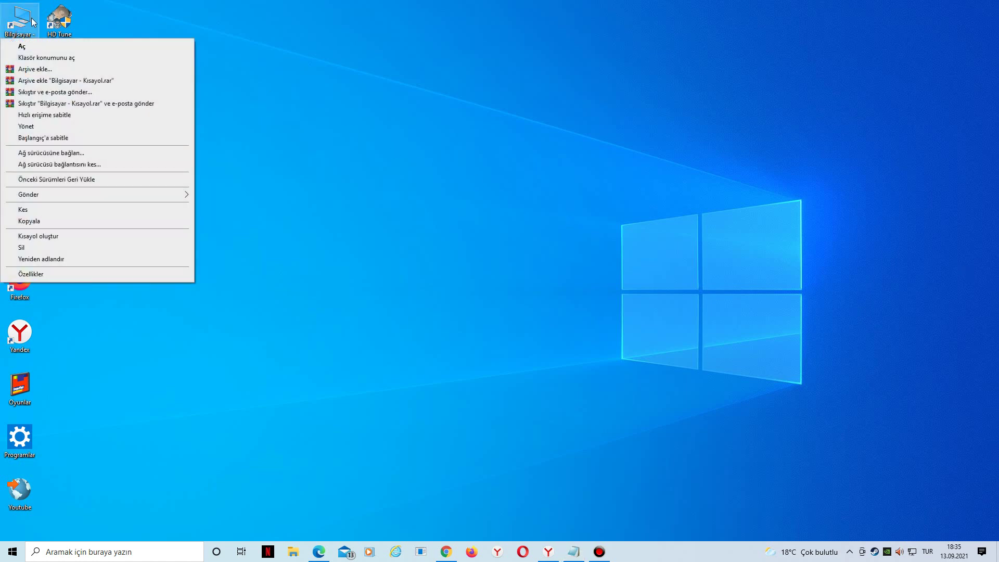
click(30, 126)
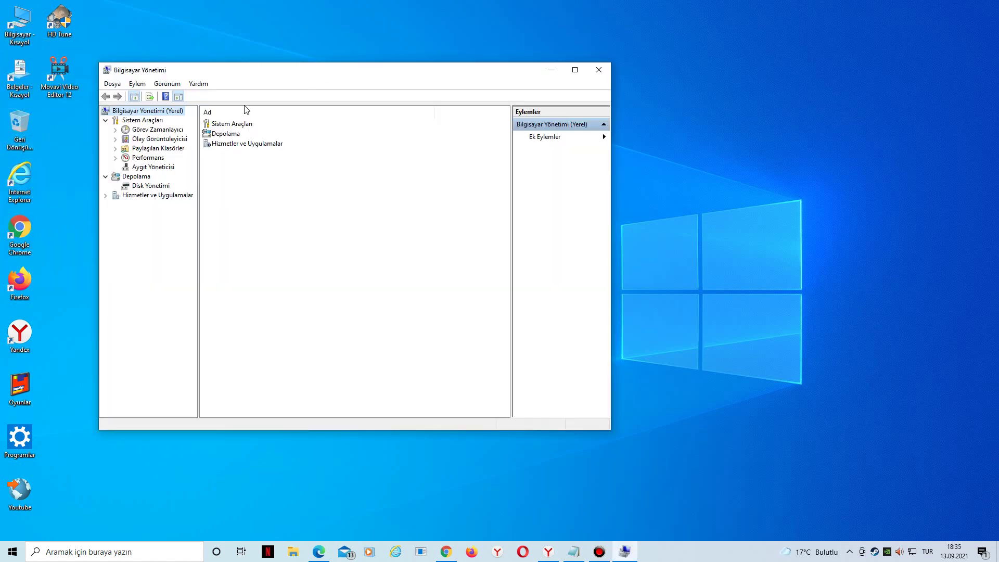
click(147, 169)
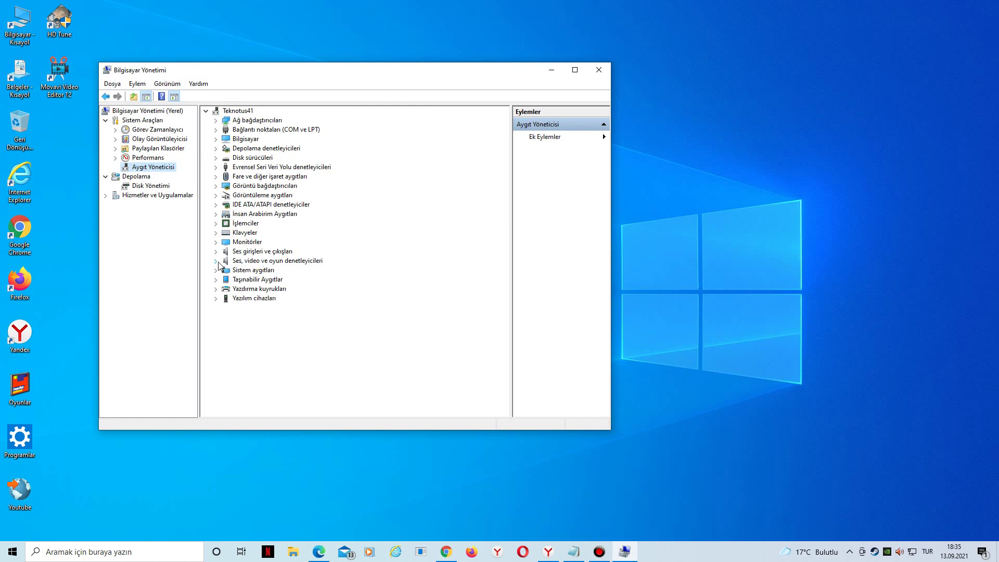
click(217, 262)
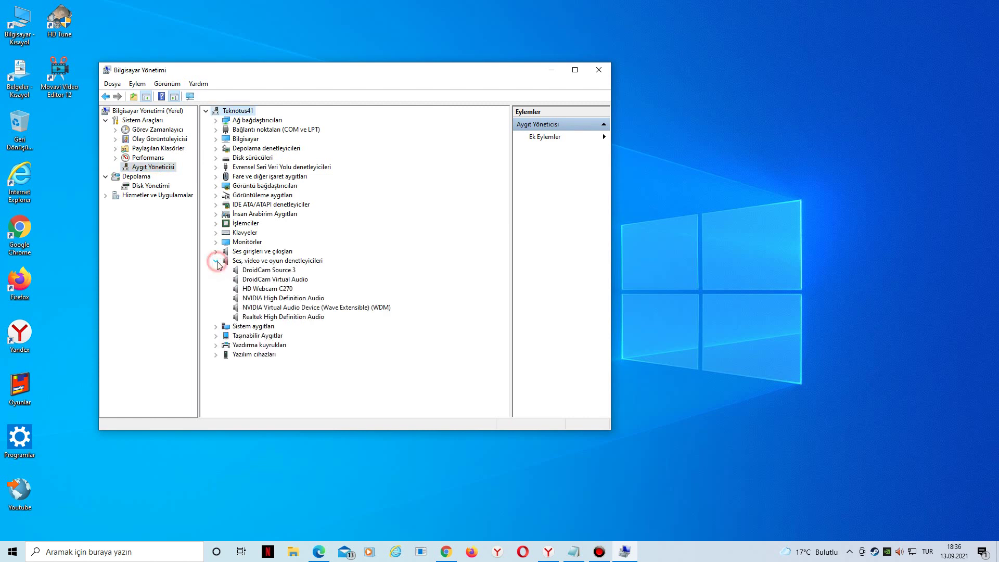
Run the automatic driver update search for Realtek High Definition Audio and close the wizard.
click(301, 317)
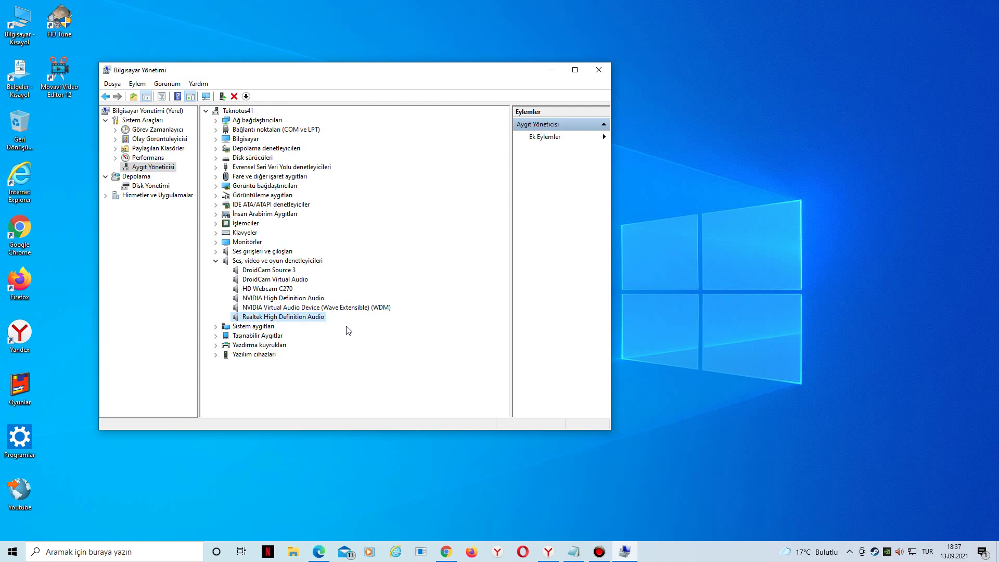
right_click(301, 319)
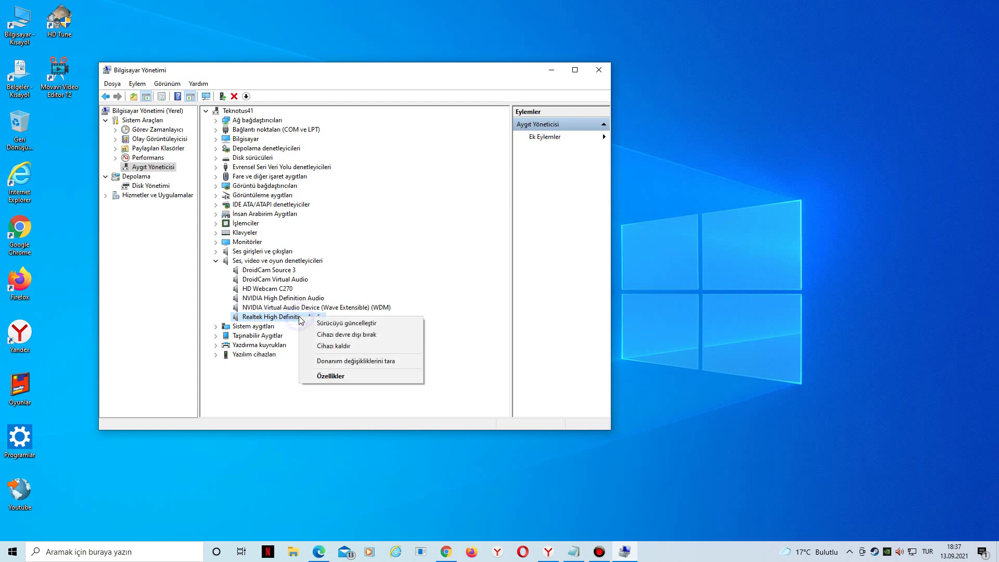
click(326, 323)
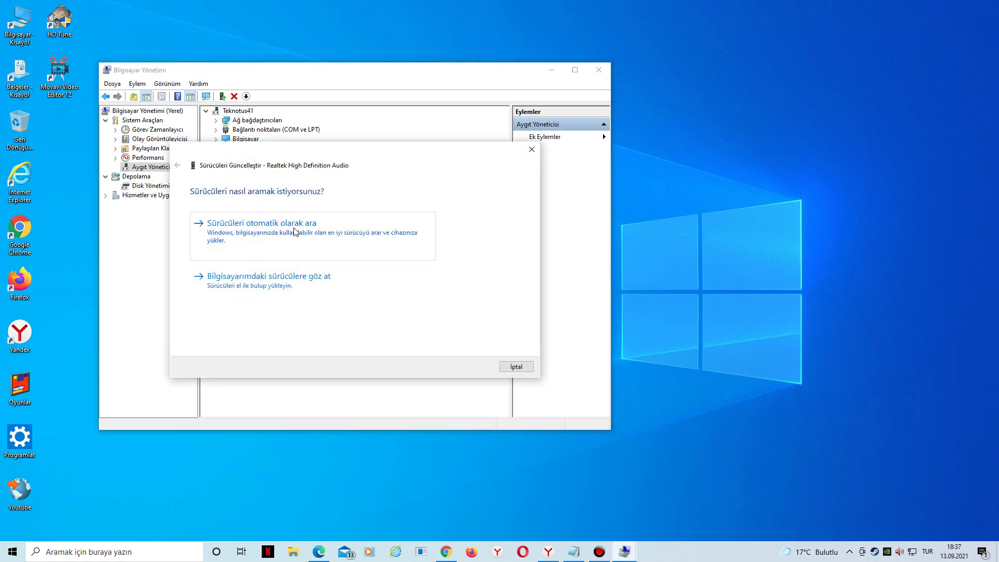
click(311, 229)
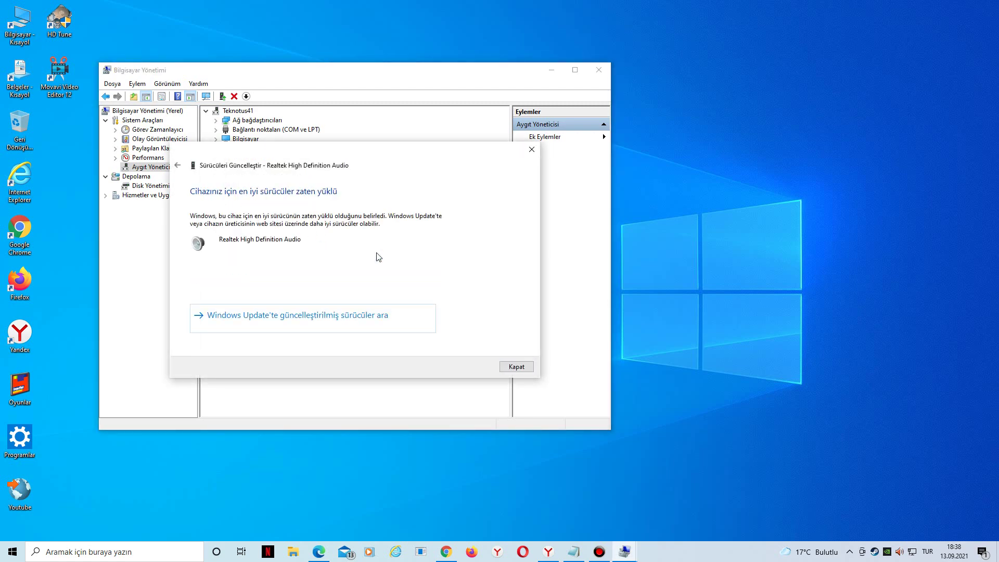
click(515, 368)
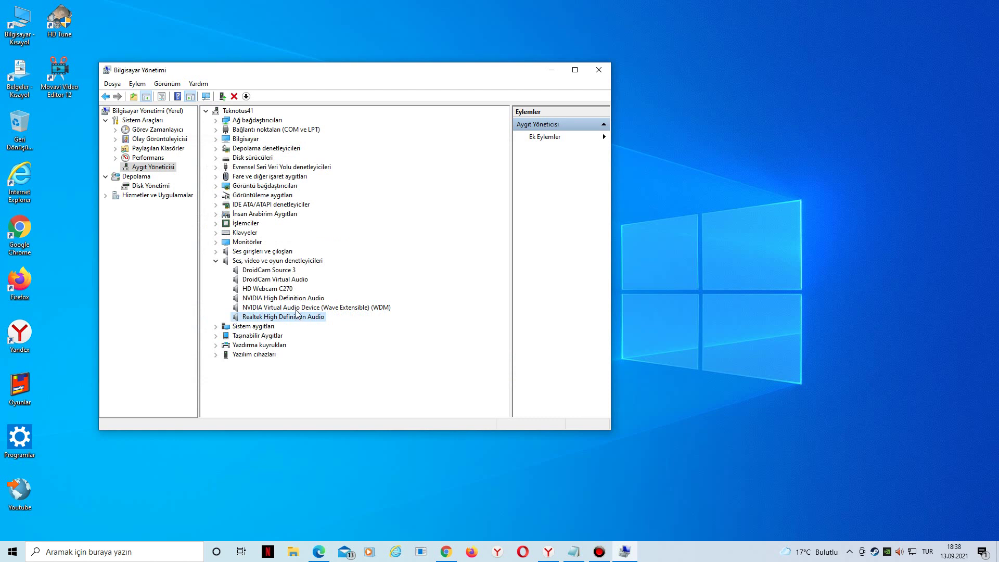
Run the automatic driver update search for NVIDIA Virtual Audio Device (Wave Extensible) (WDM) and close the wizard.
click(299, 308)
right_click(298, 308)
click(307, 313)
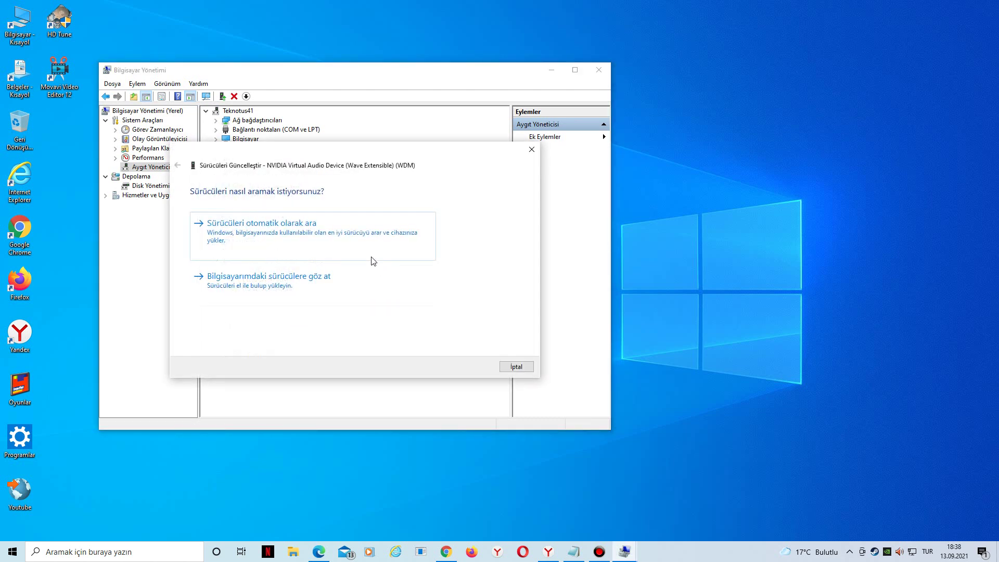
click(299, 234)
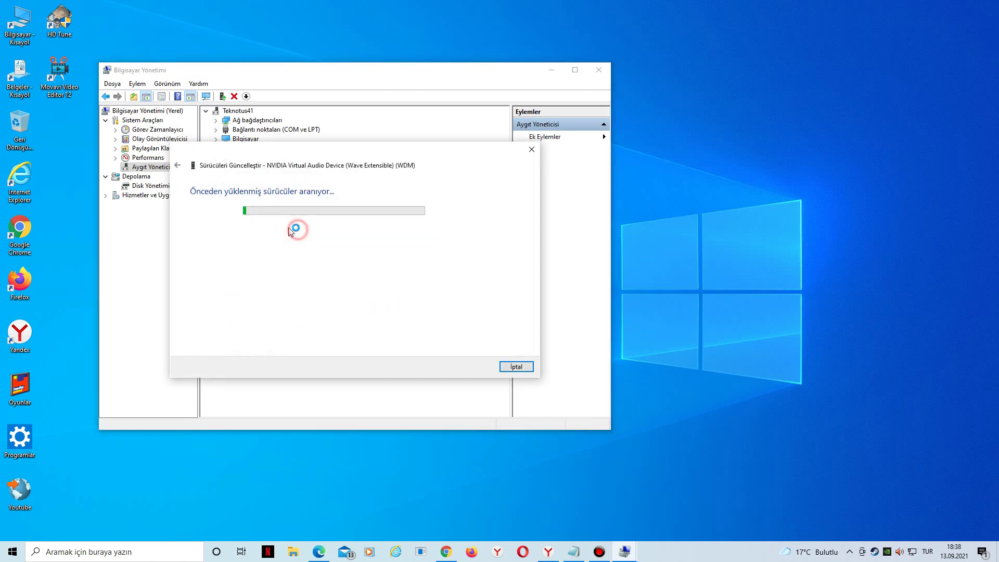
click(516, 366)
click(300, 297)
Run the automatic driver update search for CASPER (NVIDIA High Definition Audio) under the audio inputs and outputs, and collapse the expanded audio categories.
click(215, 252)
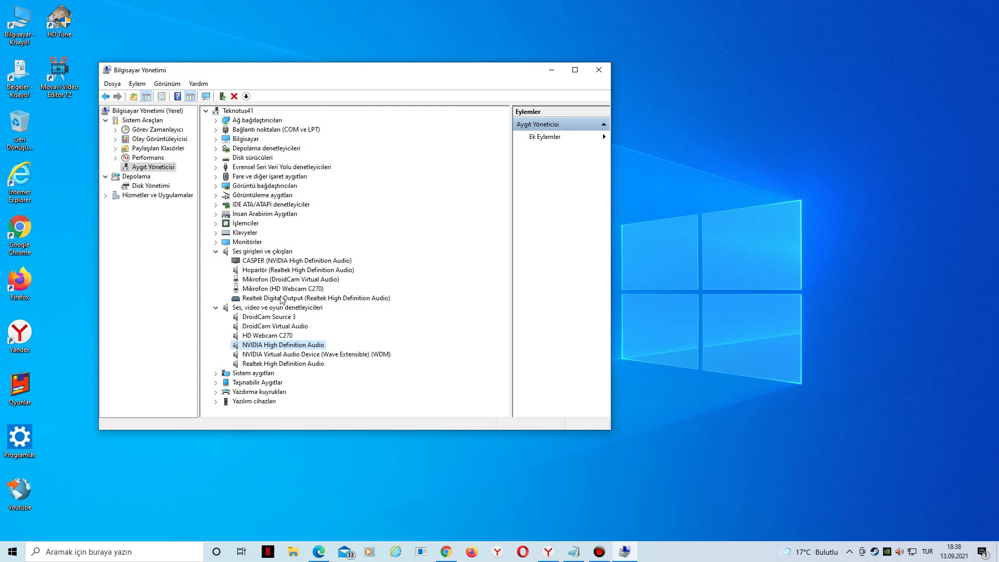
right_click(261, 263)
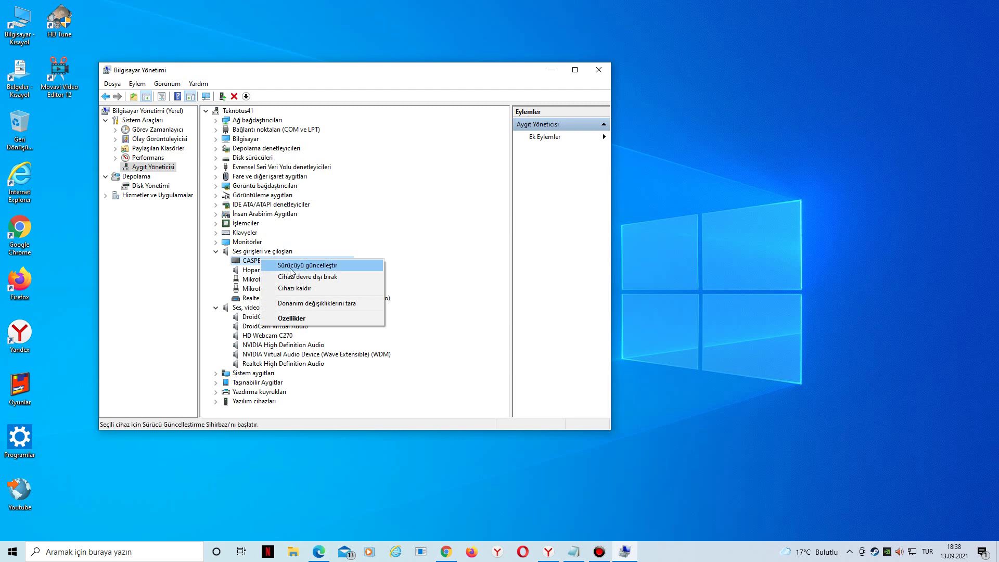
click(299, 266)
click(290, 223)
click(517, 367)
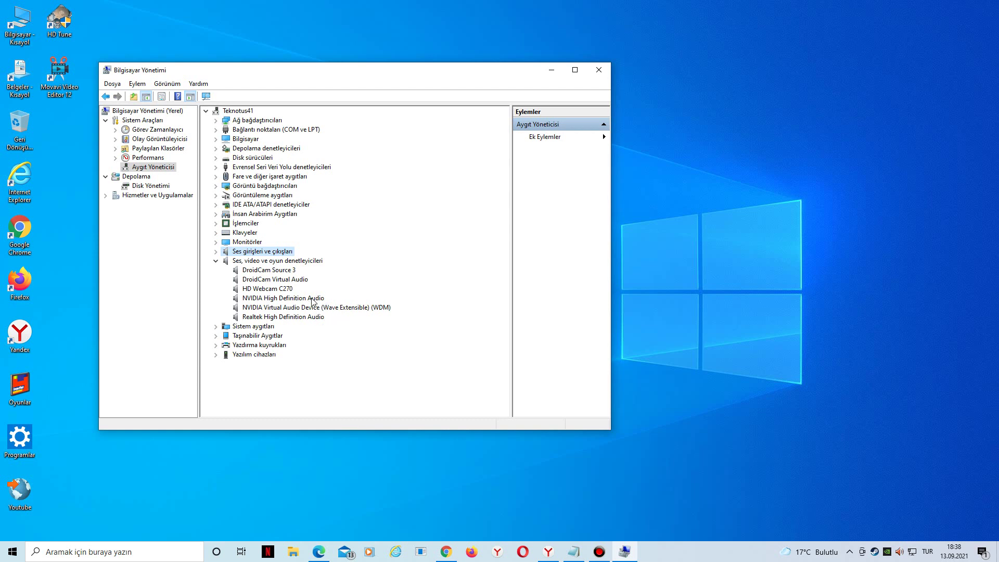
click(217, 262)
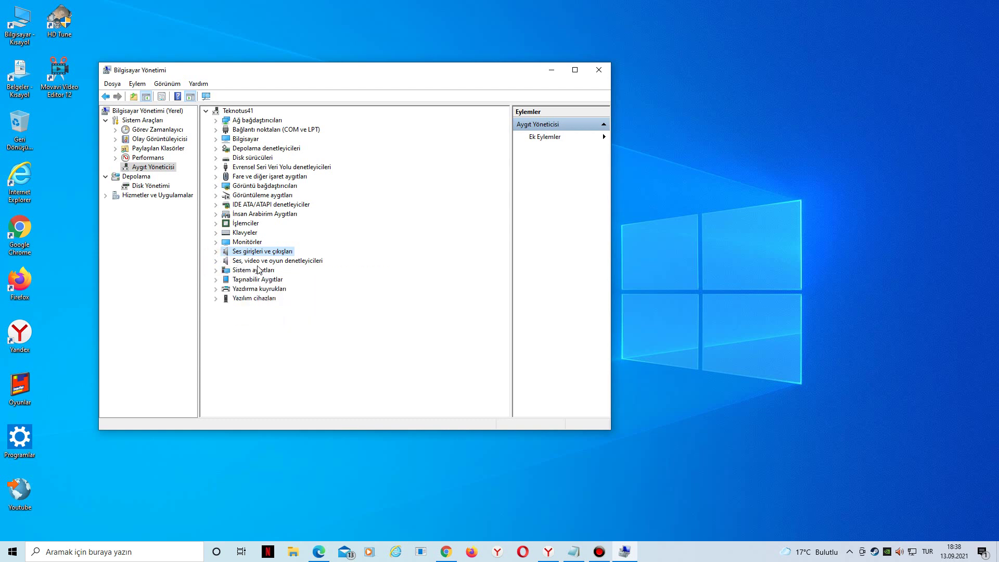
Switch to Chrome and search Google for "driver solution".
click(446, 551)
click(387, 257)
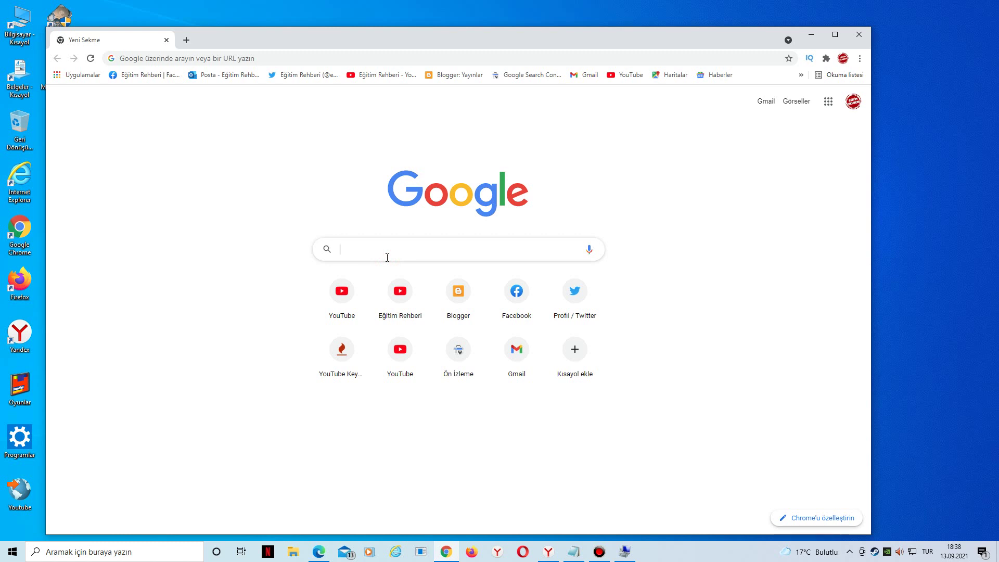
text(driver)
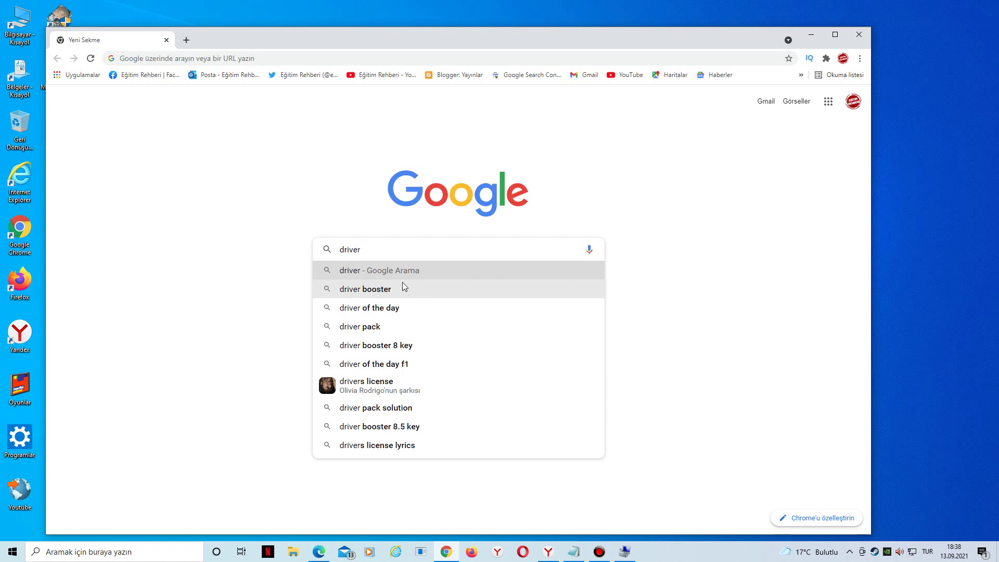
text(s)
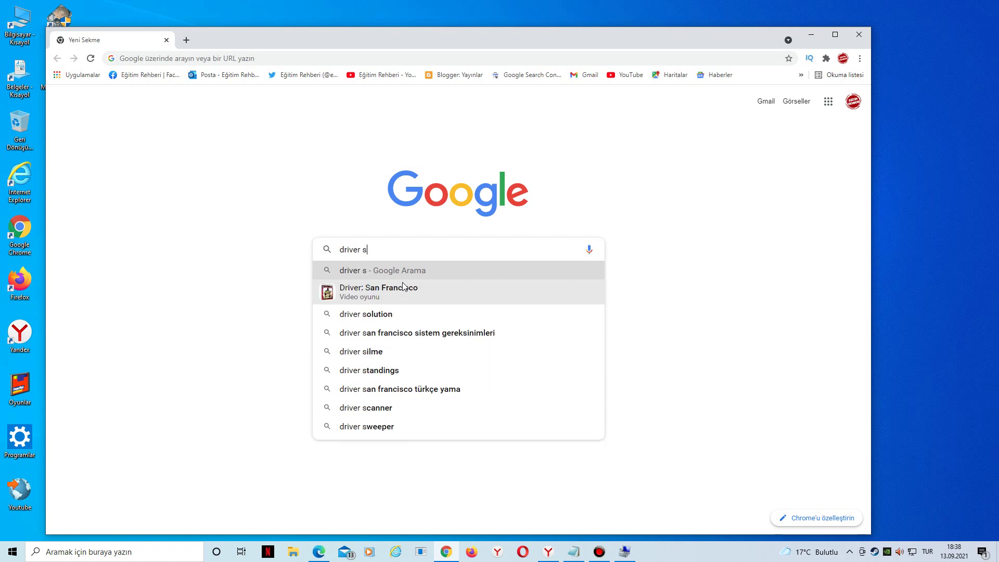
click(386, 314)
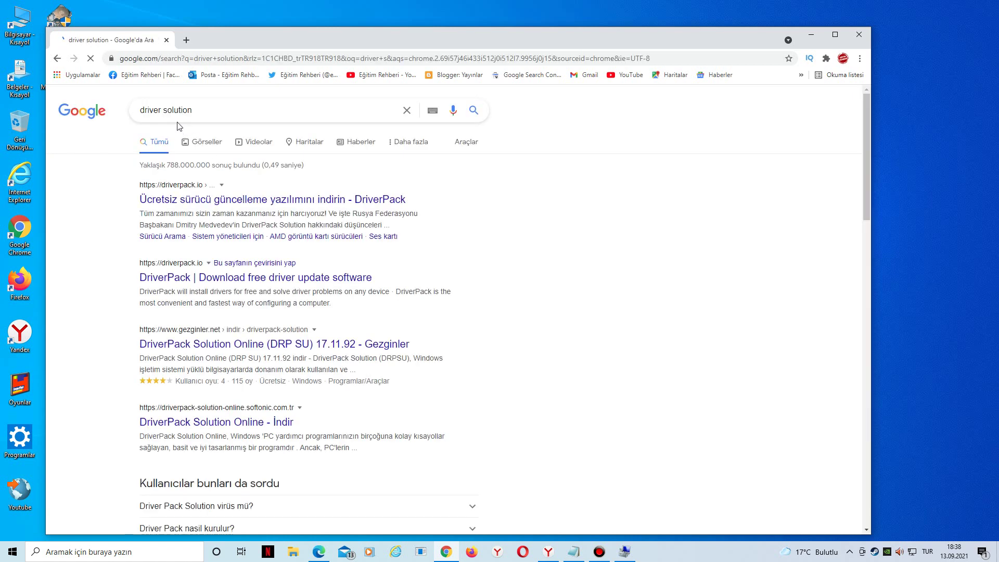
Open the Turkish DriverPack site (driverpack.io/tr) from the search results.
drag(206, 111, 137, 112)
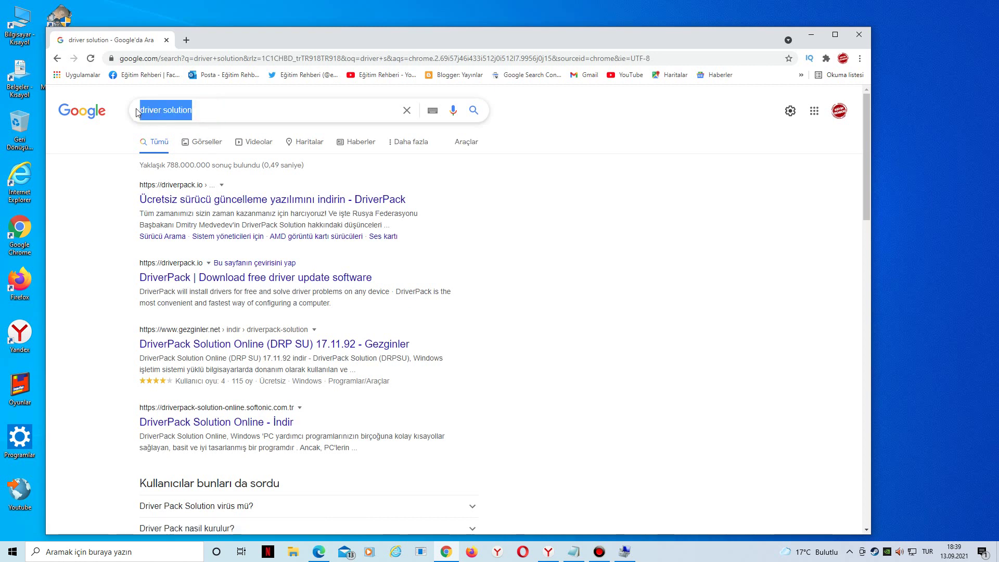
click(227, 110)
click(682, 304)
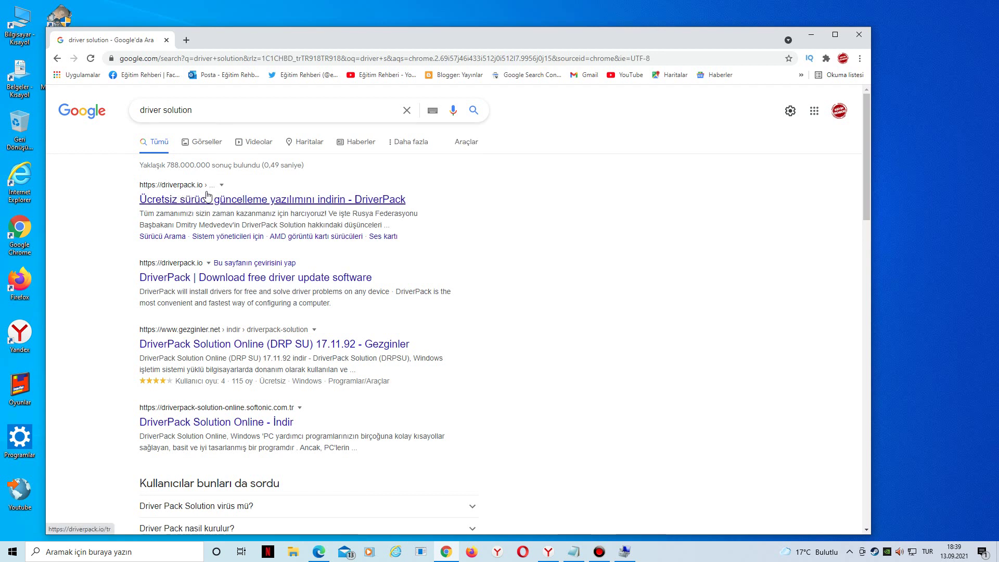
click(242, 204)
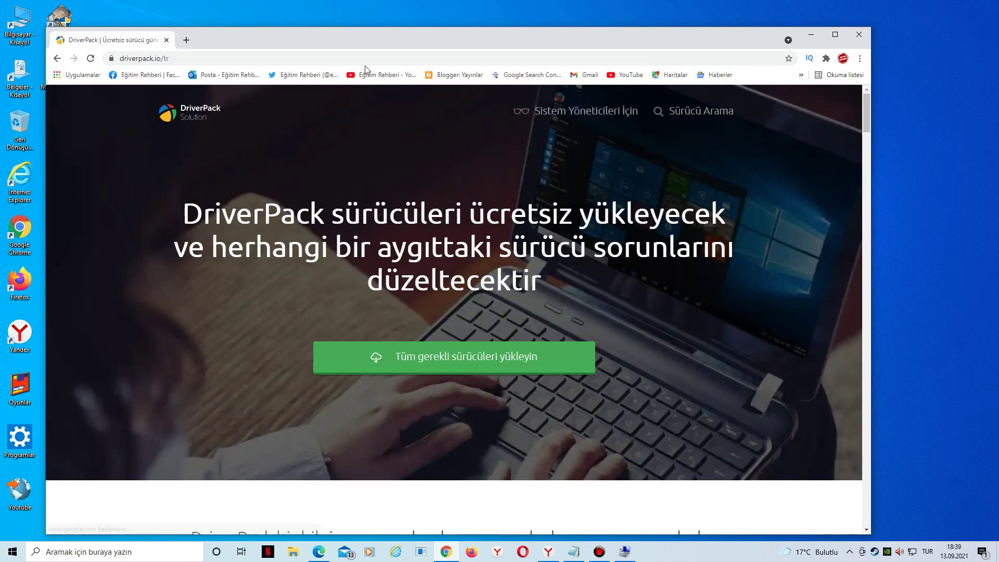
Move the browser aside, bring Device Manager forward and open the properties of Realtek High Definition Audio.
drag(367, 34, 569, 36)
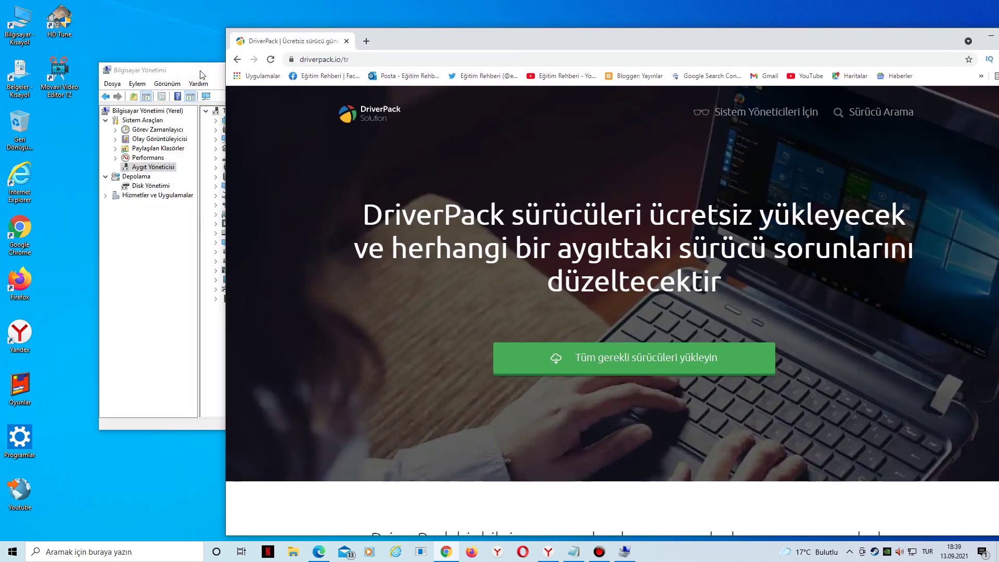
drag(194, 73, 116, 64)
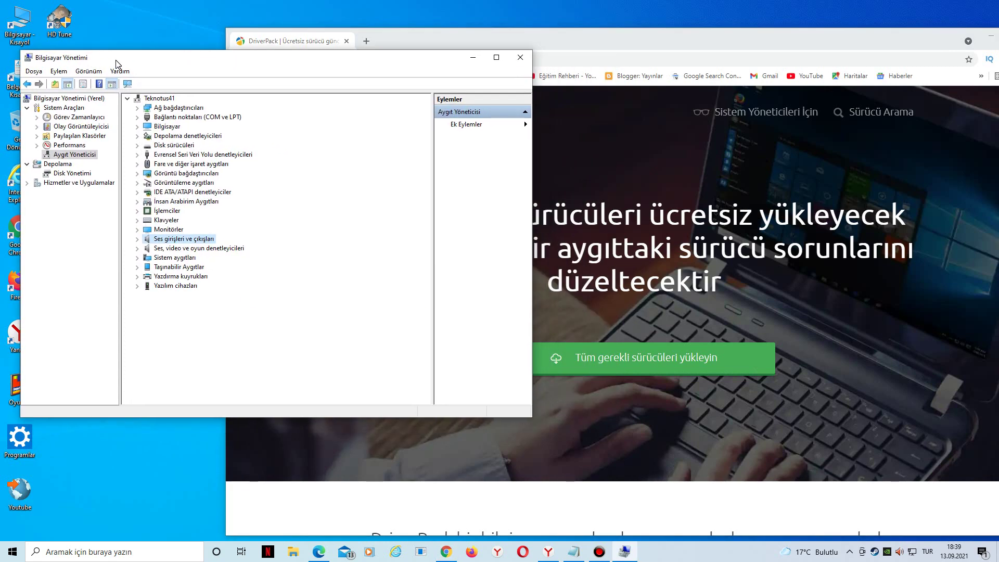
click(138, 249)
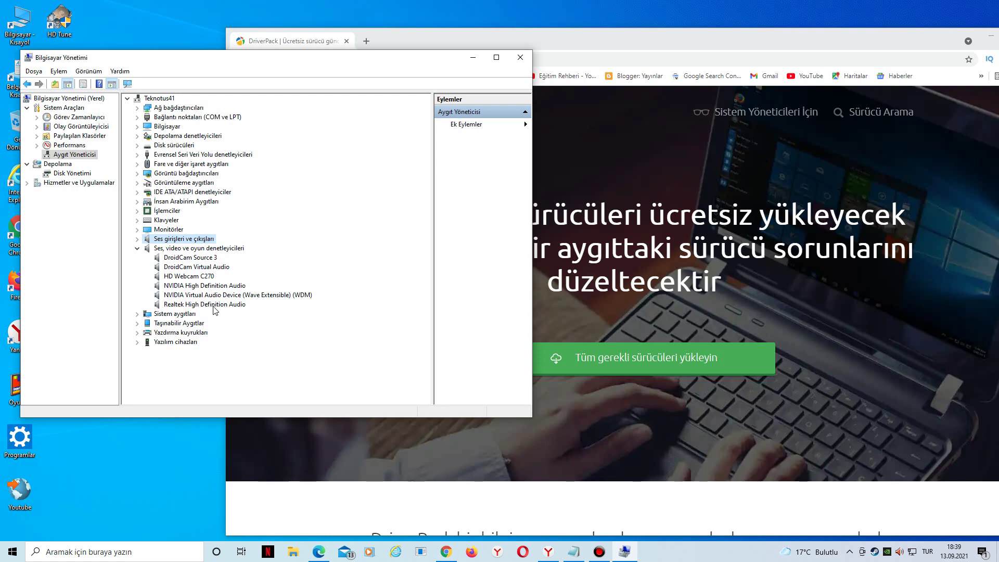
click(230, 307)
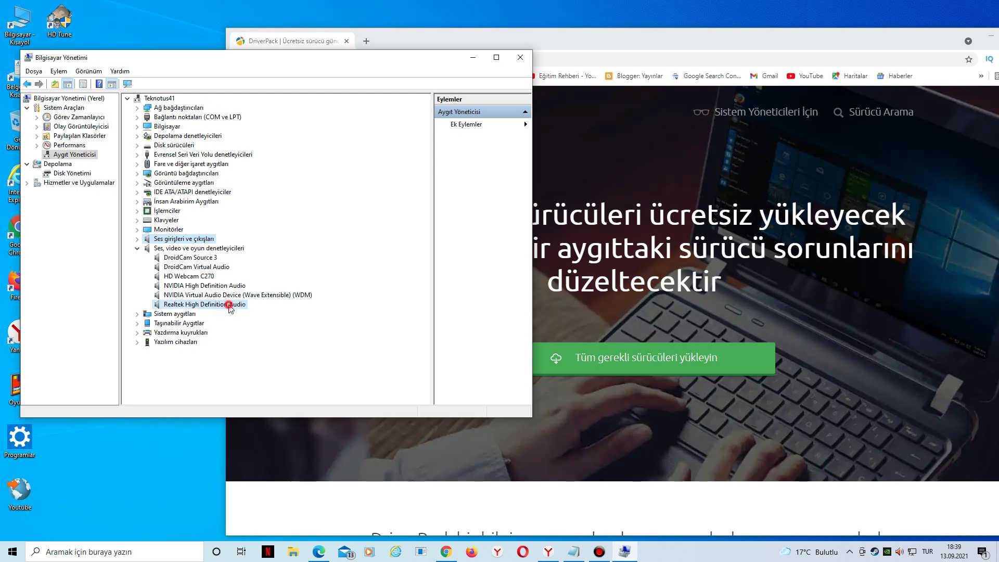
right_click(229, 307)
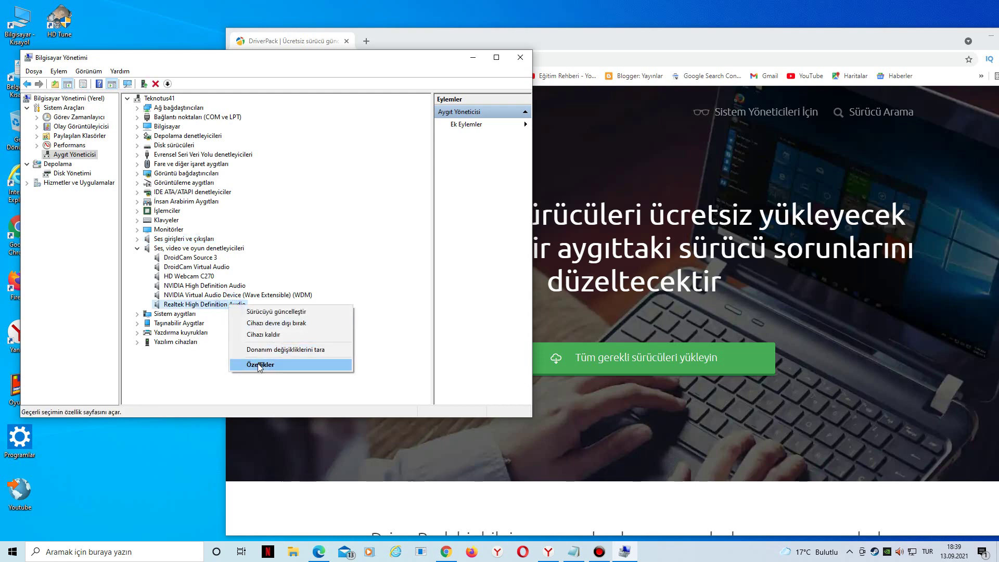
click(258, 364)
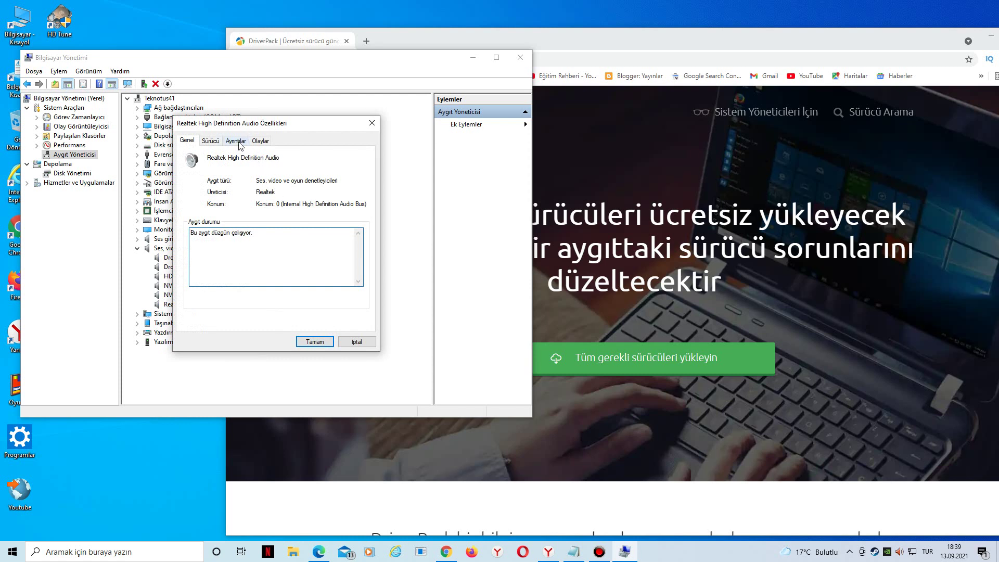
Show the matching device ID (Eşleşen aygıt kimliği) in the Realtek device's details and copy its value.
click(239, 142)
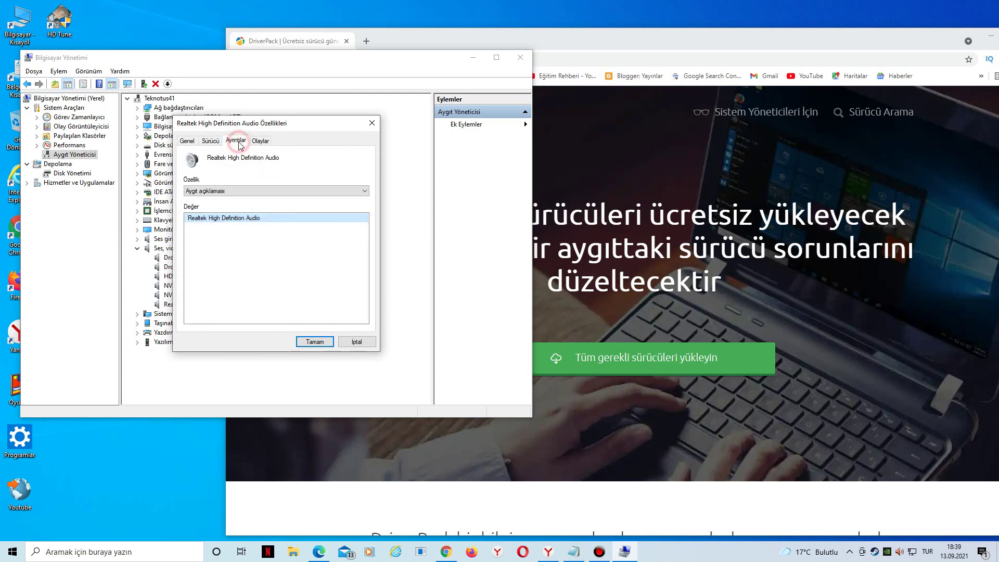
click(224, 192)
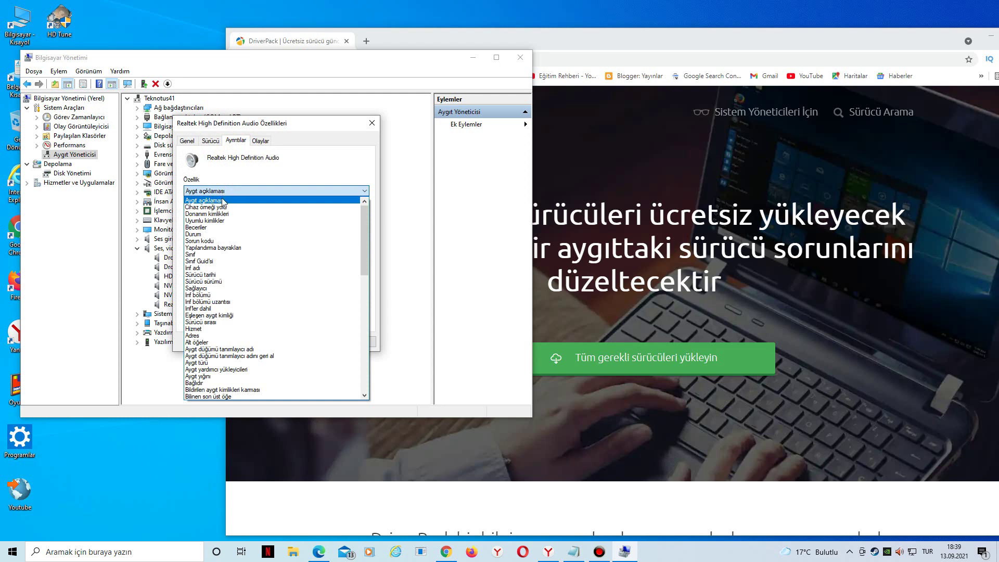
click(233, 316)
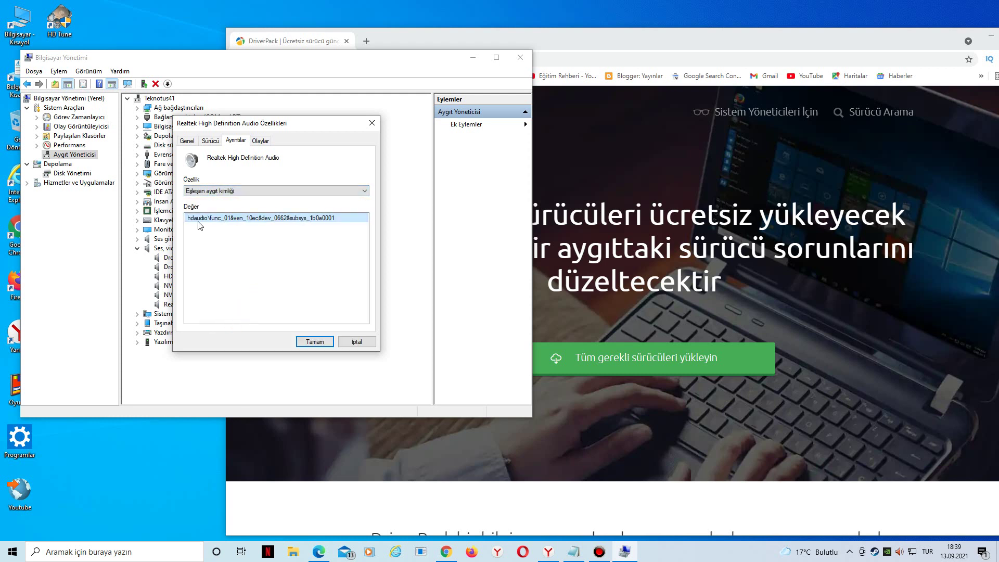
right_click(305, 221)
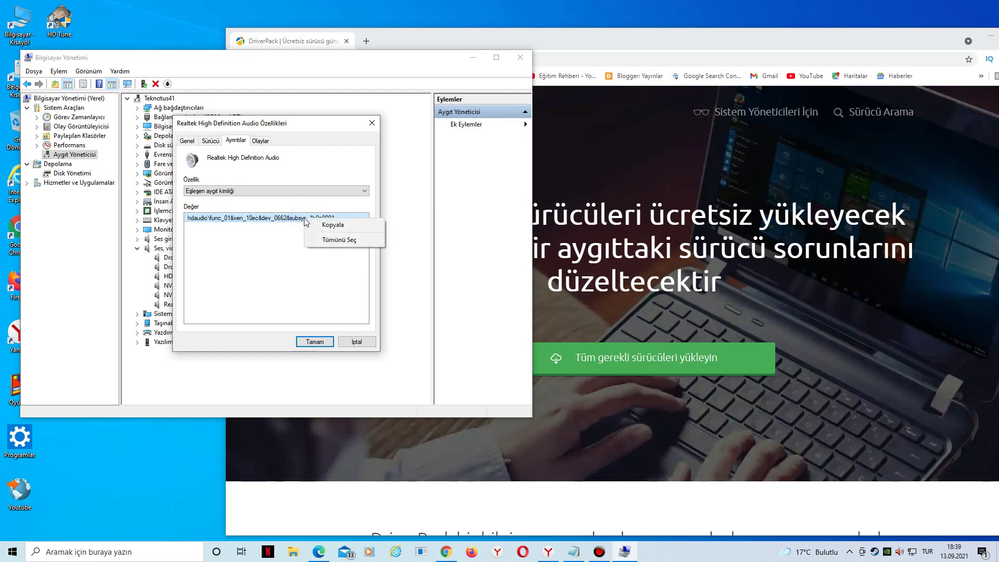
click(331, 227)
Return to the DriverPack site, open its driver search and enter the device ID "hdaudio\func_01&ven_10ec&dev_0662&subsys_1b0a0001".
drag(629, 35, 435, 46)
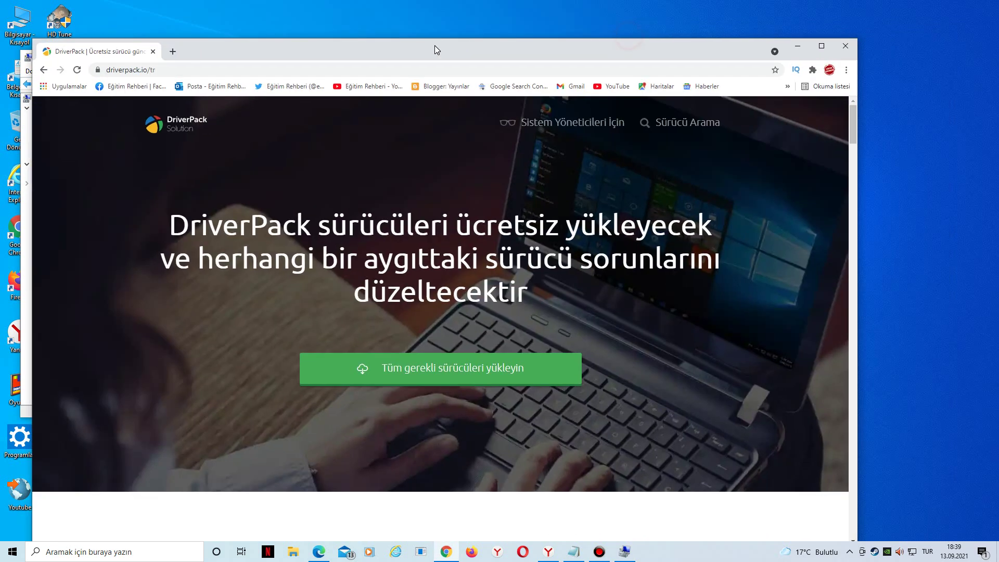
click(688, 124)
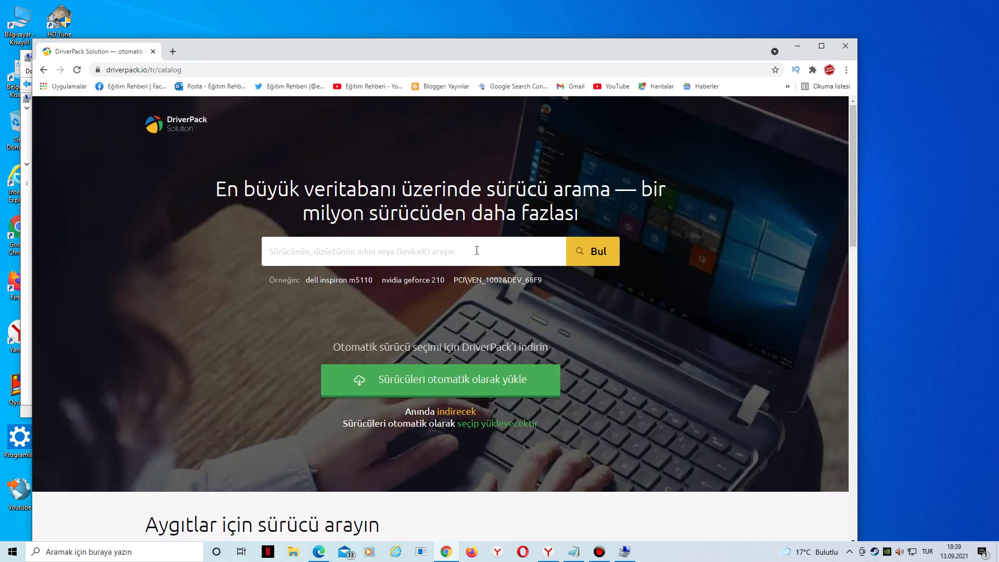
click(449, 255)
text(hdaudio\func_01&ven_10ec&dev_0662&subsys_1b0a0001)
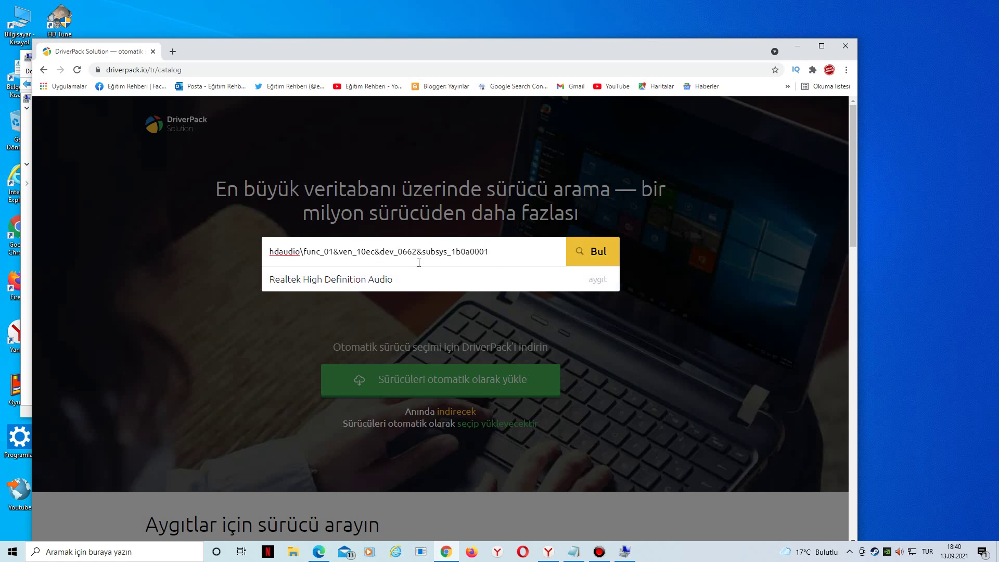
Search DriverPack for the entered device ID and download Realtek-FORCED-710x64-9191_HDA0-drp.zip from the direct link on the Windows 10 x64 driver page.
click(595, 255)
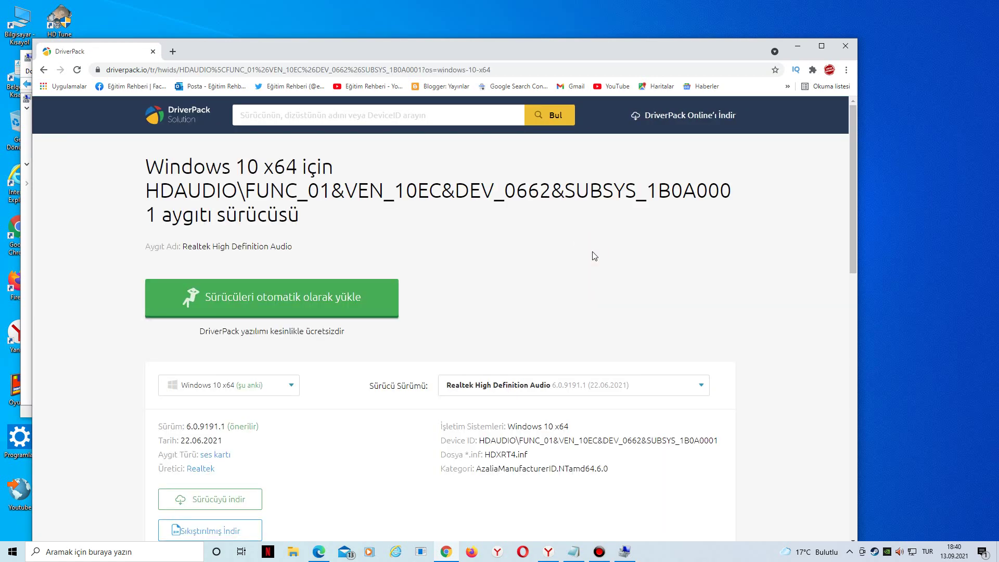
double_click(663, 50)
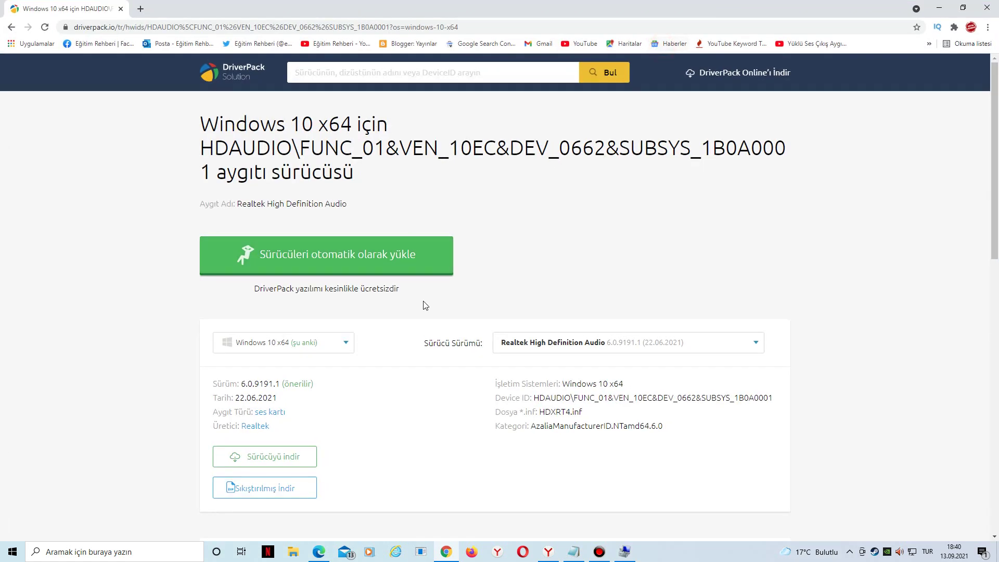
scroll(409, 301, down, 1)
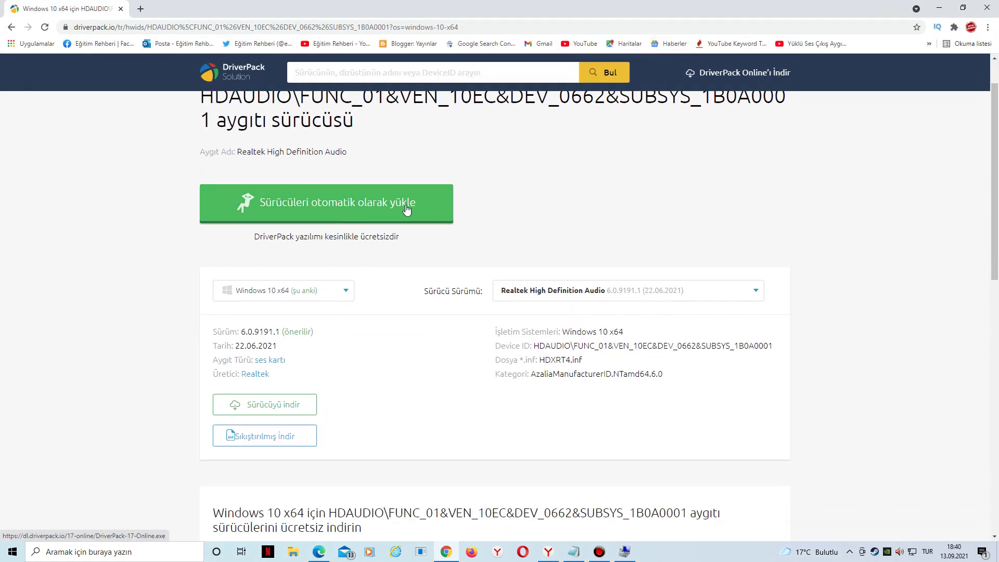
scroll(385, 289, down, 1)
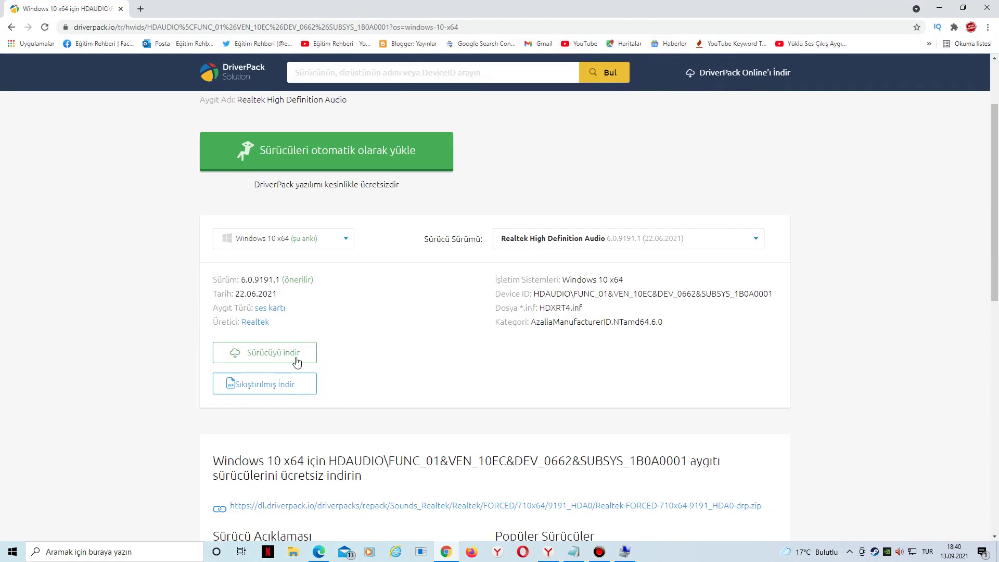
scroll(345, 354, down, 5)
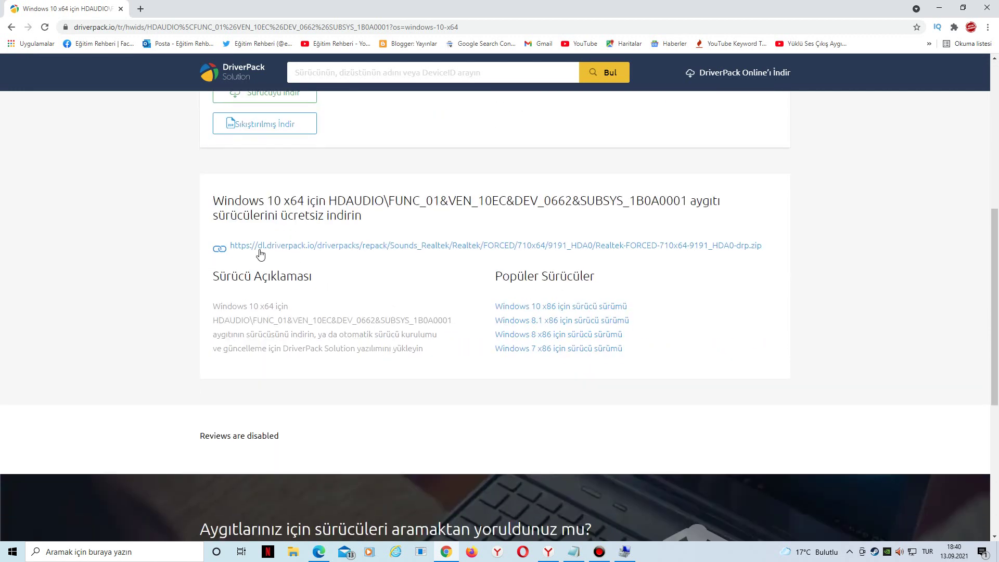
click(640, 249)
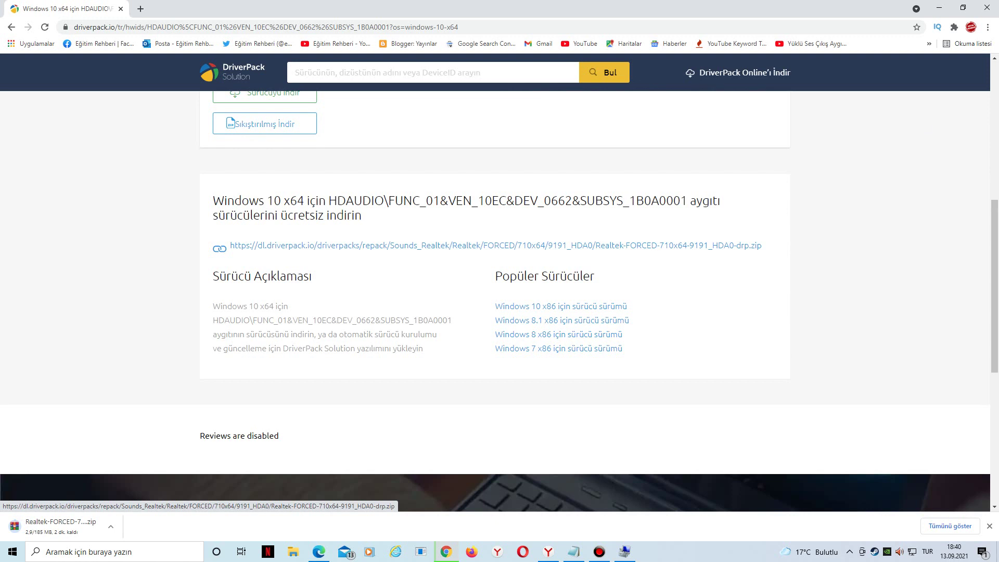
Open the downloaded driver archive and extract its Realtek folder to an empty spot on the desktop, moving the windows out of the way.
click(963, 8)
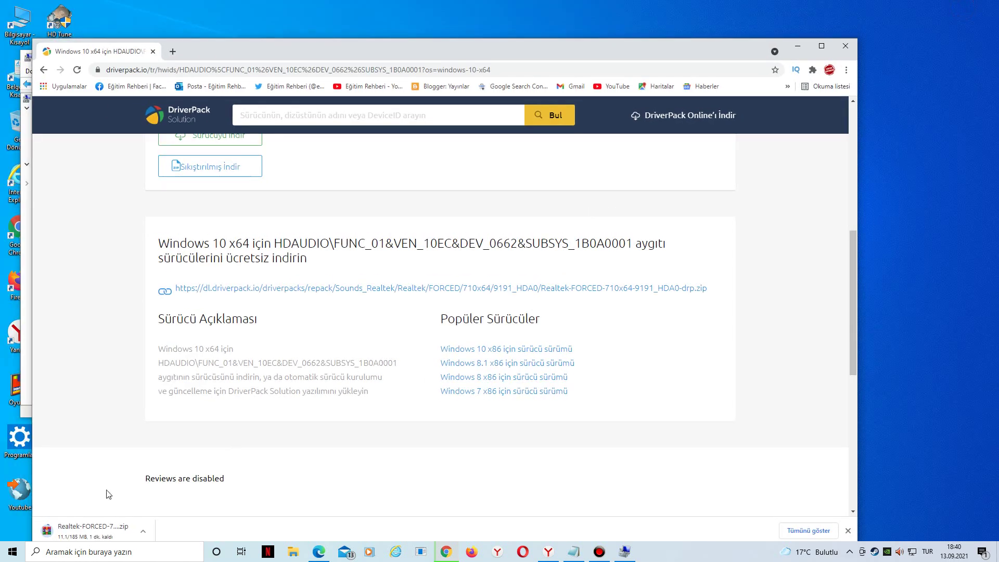
drag(578, 52, 684, 17)
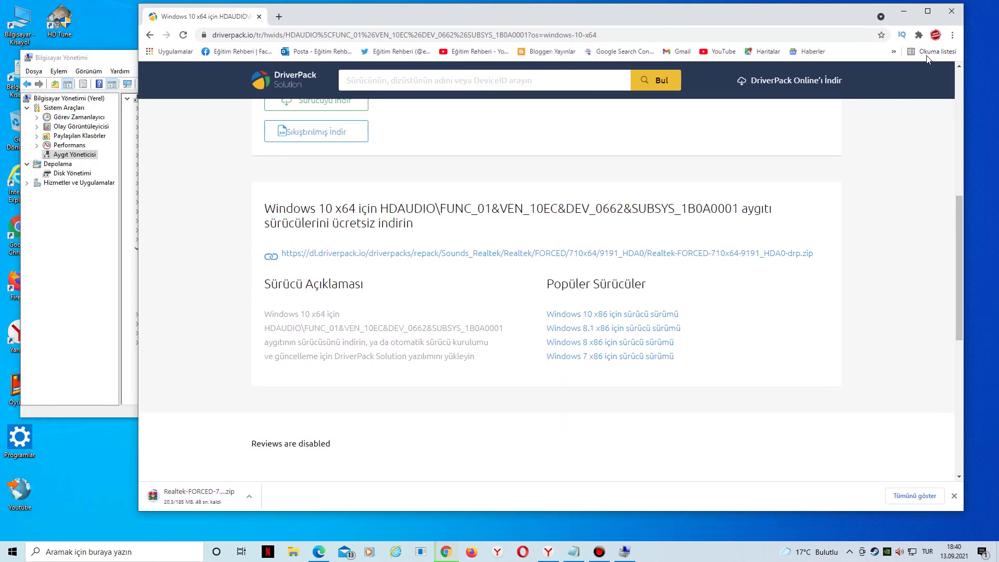
click(63, 367)
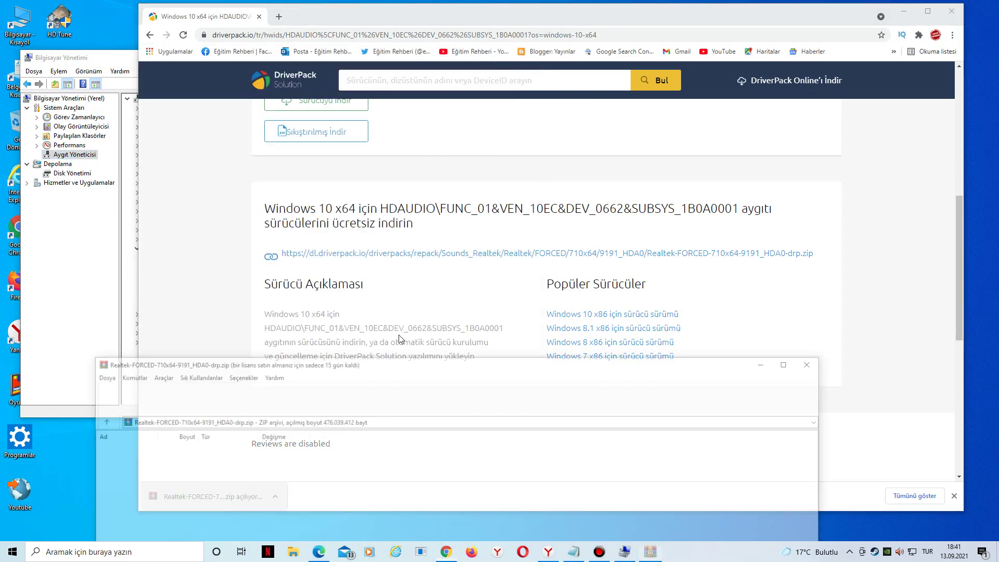
drag(386, 364, 522, 117)
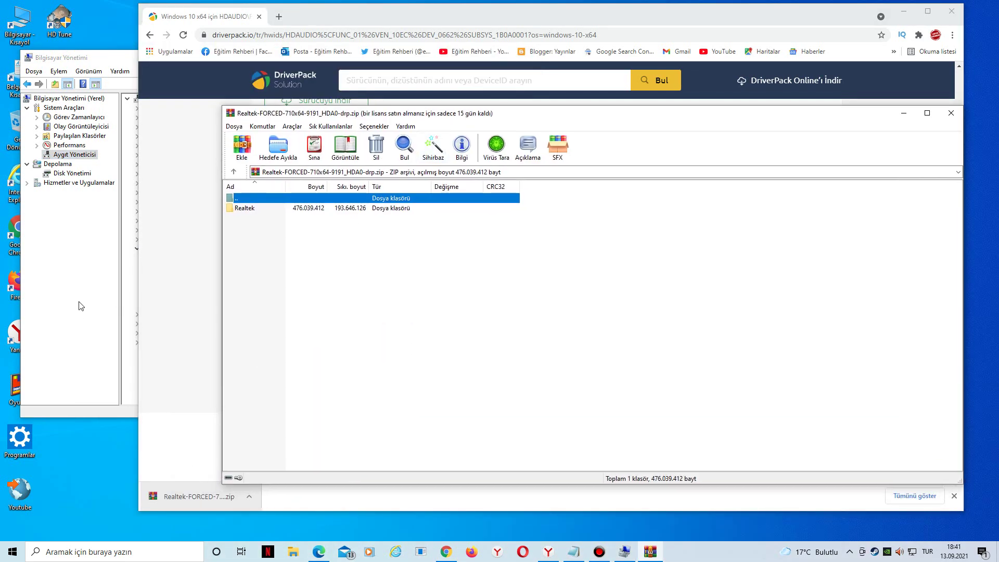
click(75, 318)
drag(458, 58, 942, 110)
drag(276, 210, 82, 204)
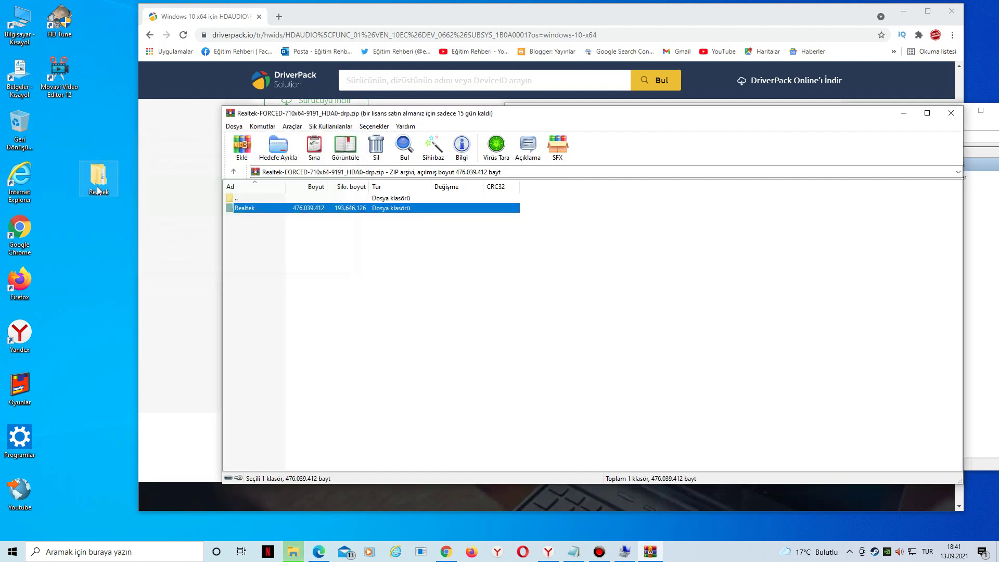
Minimize the archive and browser windows and cancel the Realtek High Definition Audio properties.
click(903, 113)
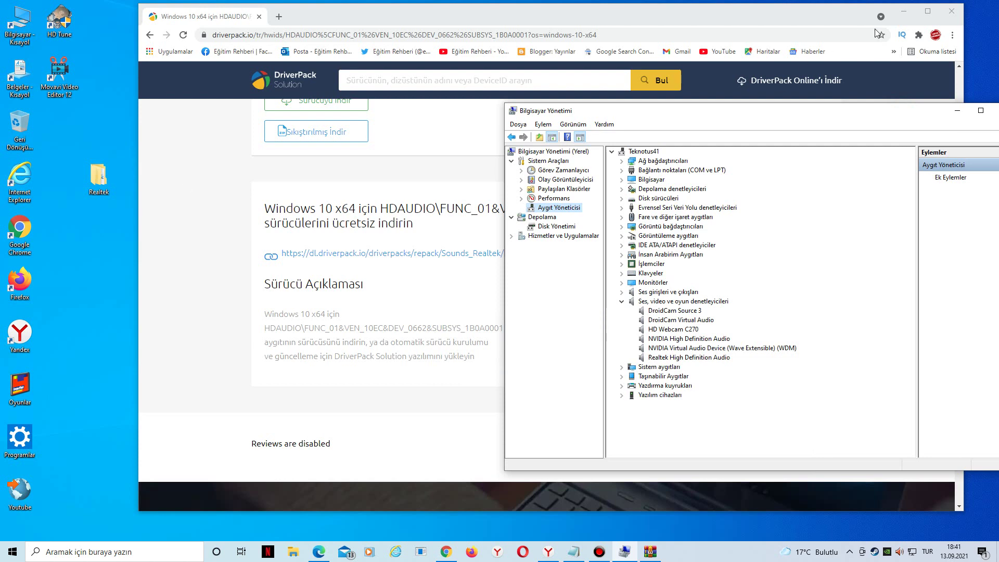
click(904, 11)
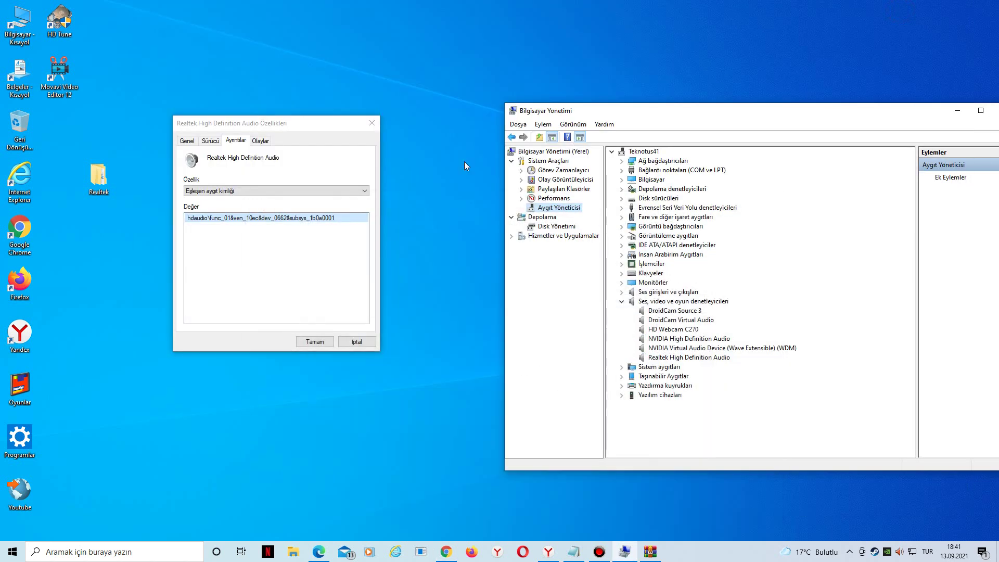
click(349, 344)
Examine the driver files in the desktop's Realtek folder under FORCED\710x64\9191_HDA0, and close the folder window.
double_click(104, 180)
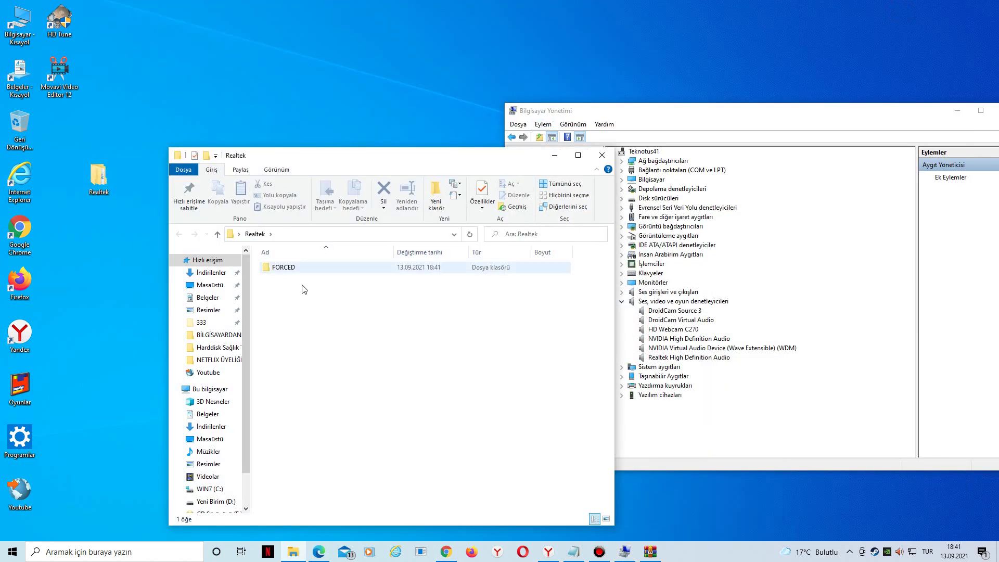
double_click(279, 268)
double_click(291, 270)
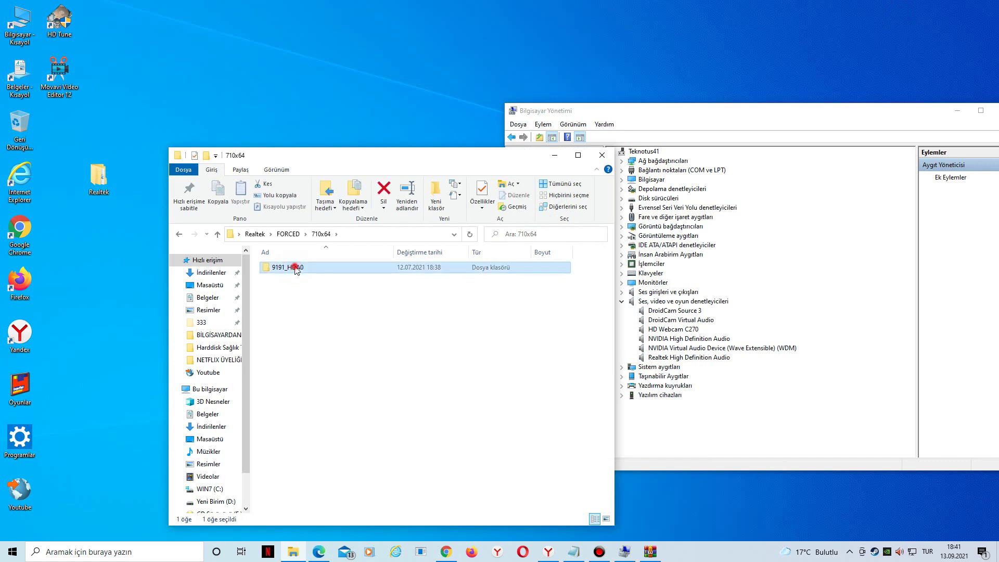
double_click(297, 270)
drag(405, 158, 347, 74)
scroll(367, 312, down, 20)
scroll(366, 315, down, 20)
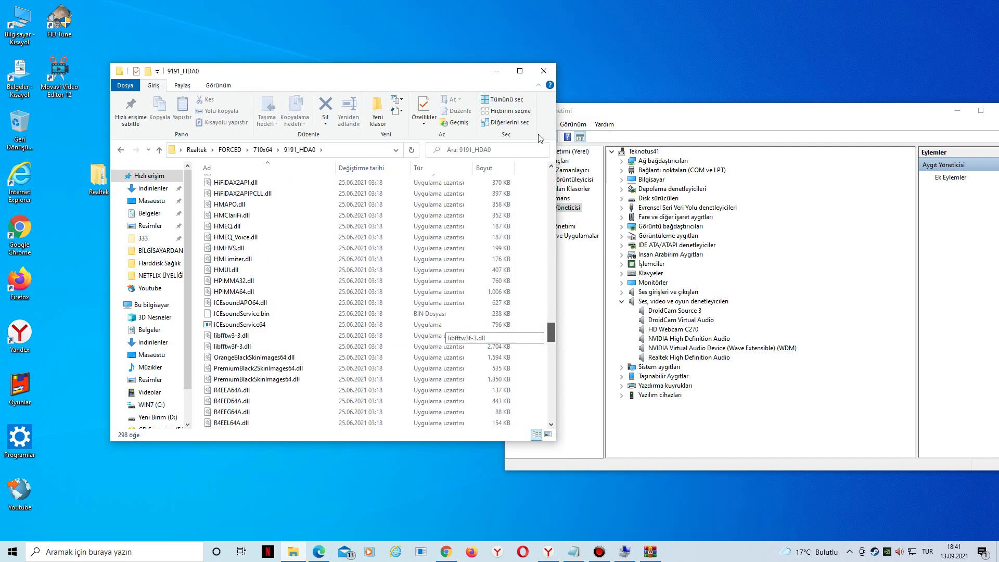
drag(765, 111, 674, 105)
click(544, 70)
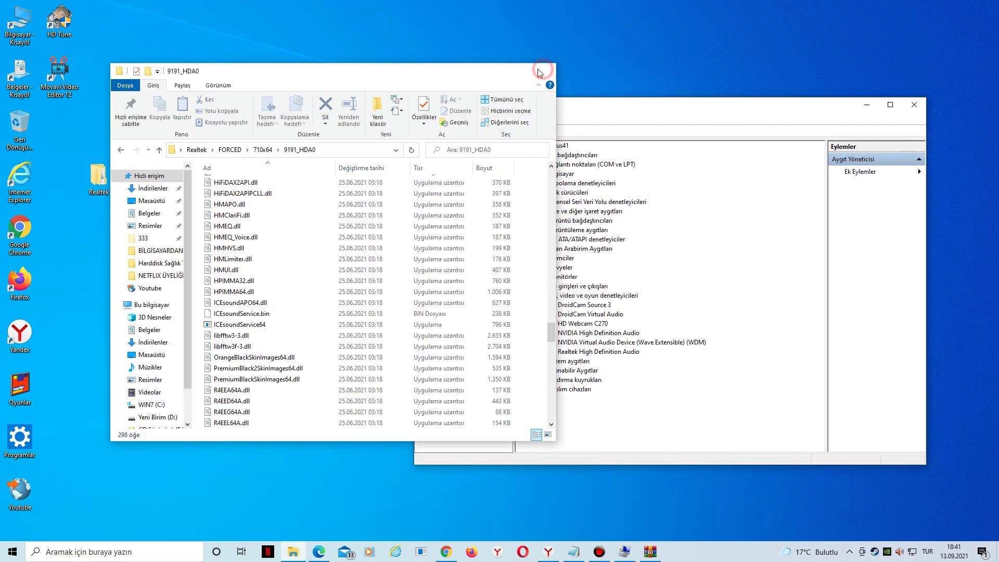
Start a driver update for Realtek High Definition Audio in Device Manager, choosing to browse this computer for drivers (Bilgisayarımdaki sürücülere göz at).
drag(536, 105, 382, 95)
click(420, 342)
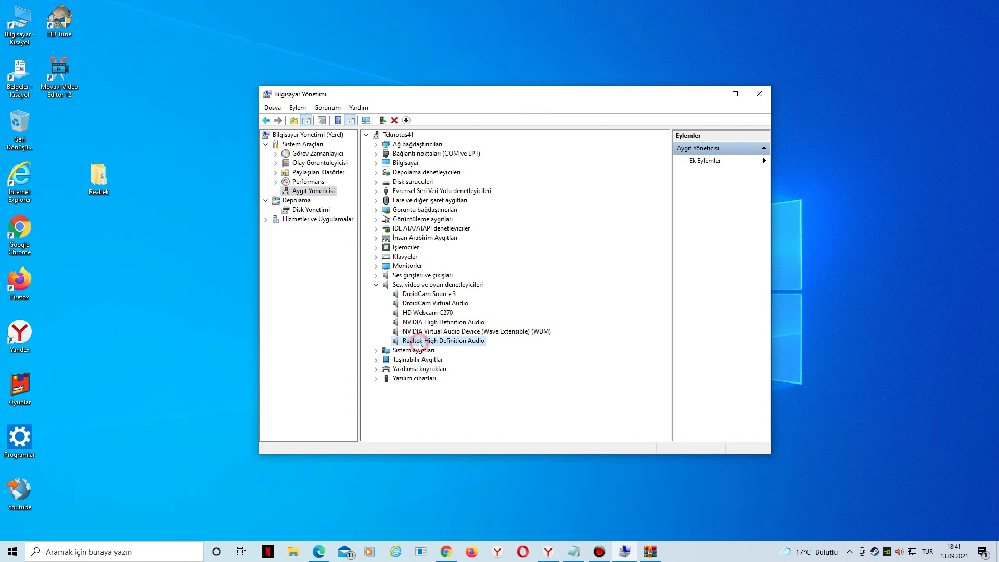
right_click(421, 345)
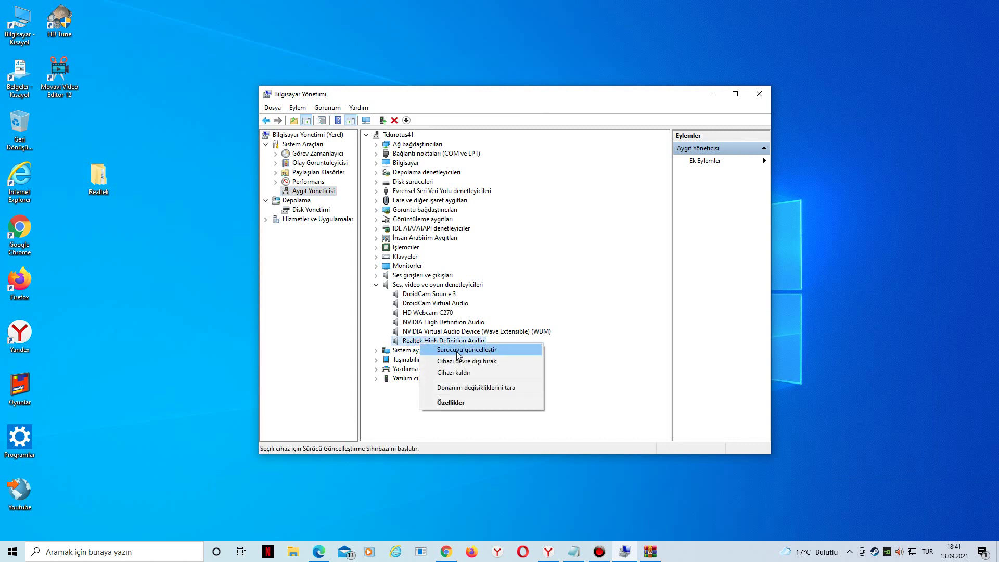
click(458, 353)
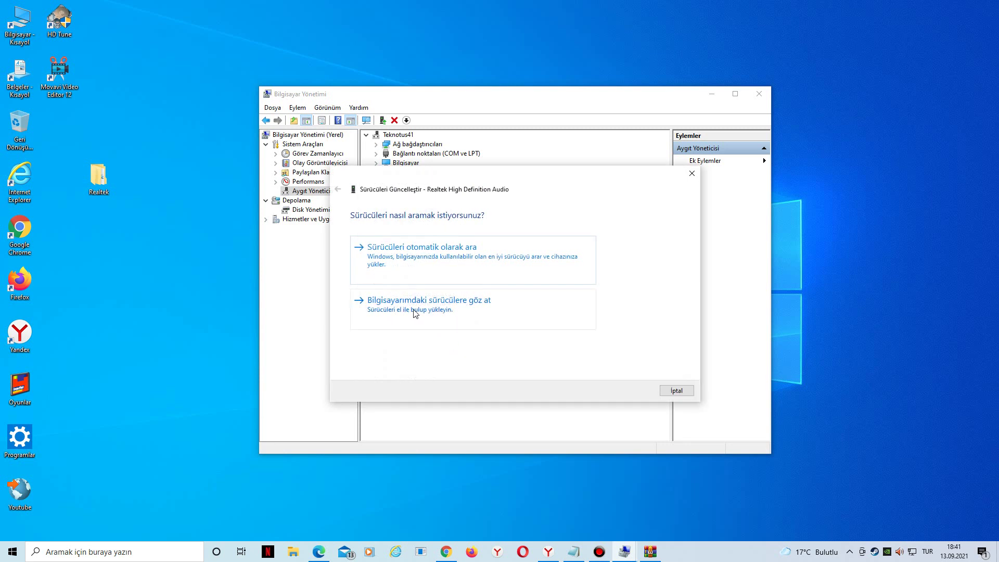
click(476, 309)
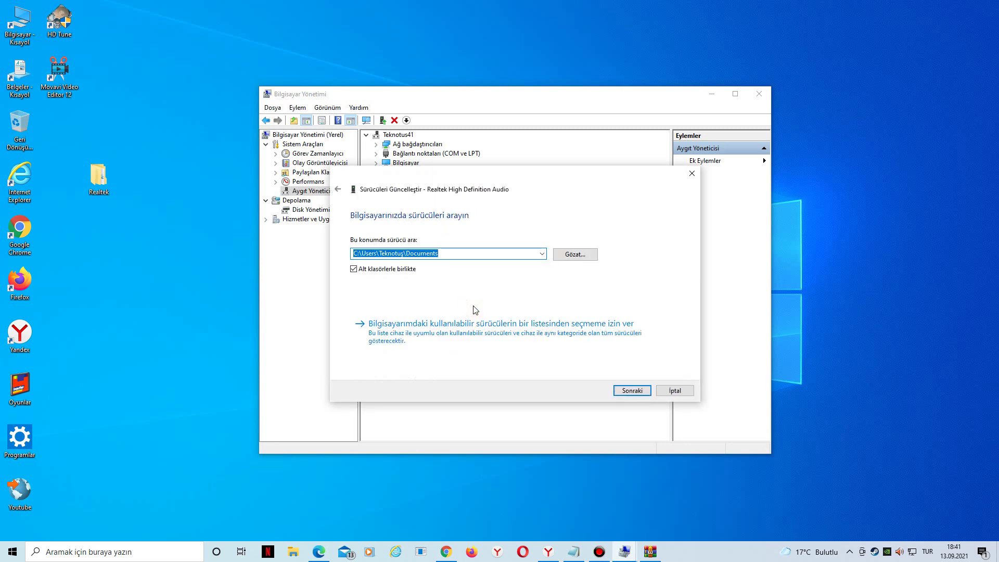
Browse for the driver location and expand the desktop's Realtek folder down to the subfolders of 9191_HDA0.
click(574, 253)
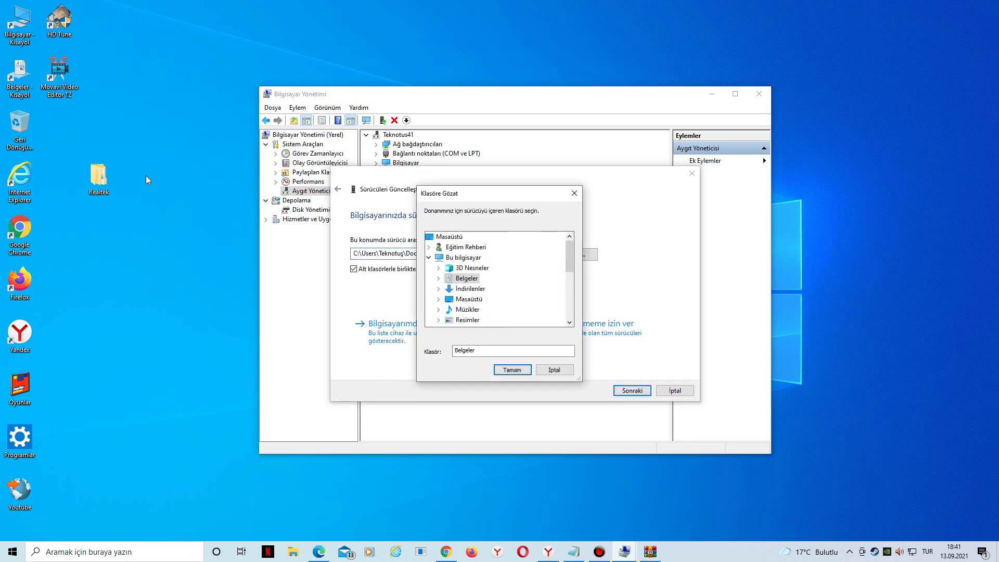
drag(568, 259, 568, 262)
double_click(470, 289)
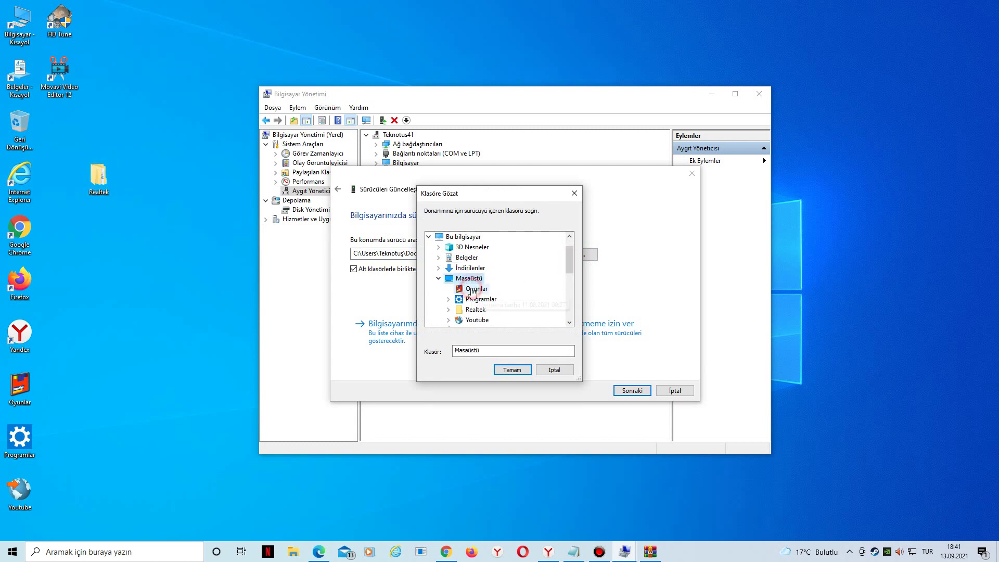
drag(568, 263, 568, 271)
double_click(480, 290)
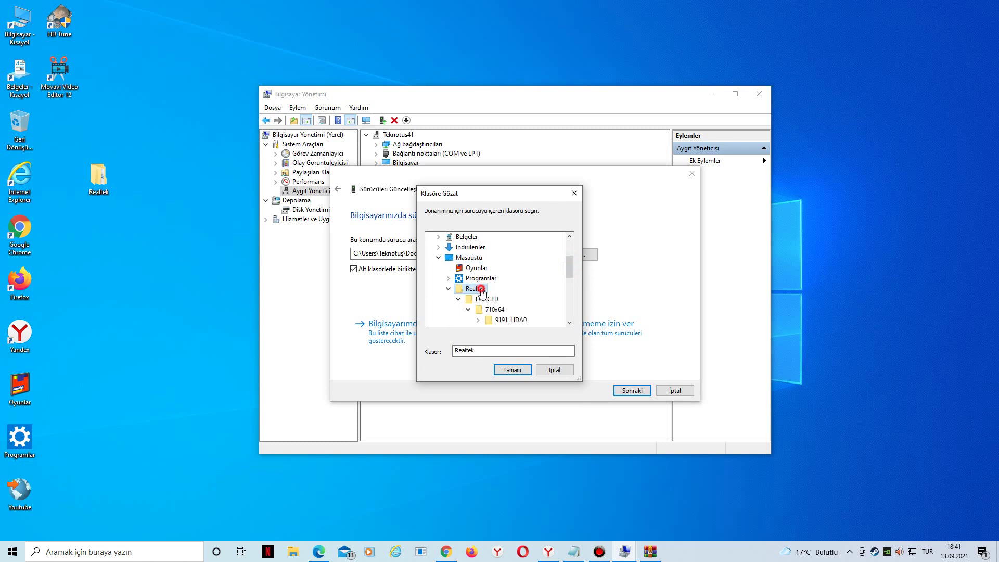
double_click(479, 289)
scroll(489, 304, down, 1)
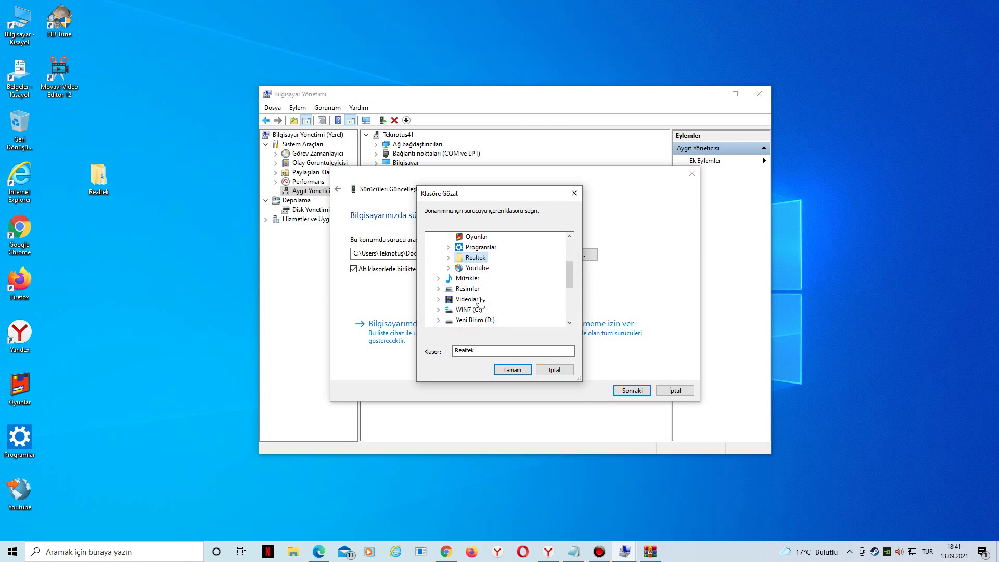
click(448, 258)
scroll(473, 271, down, 1)
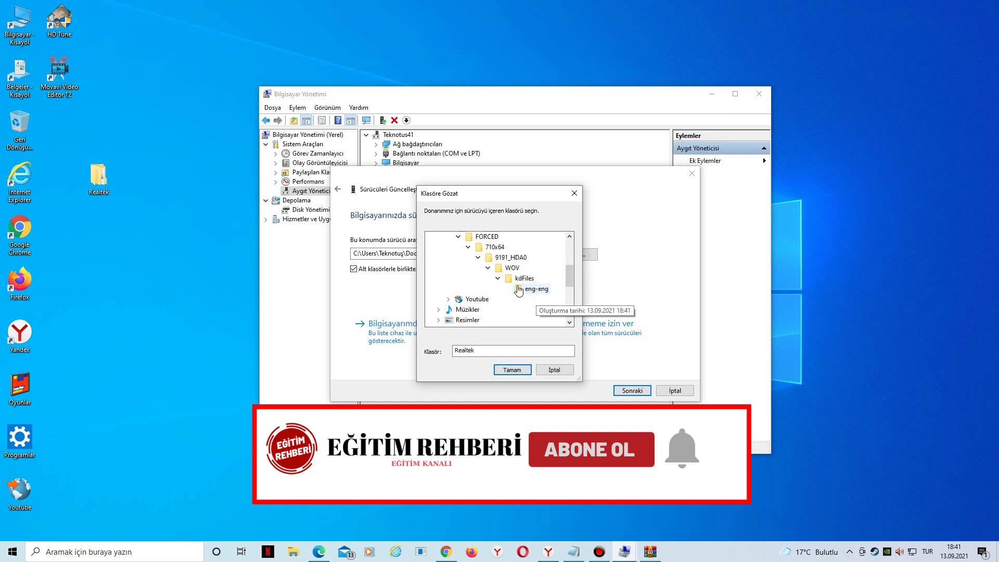
Check in the desktop's Realtek folder which subfolder holds the driver files, and return to the driver folder selection.
double_click(113, 175)
double_click(229, 183)
double_click(236, 183)
double_click(242, 183)
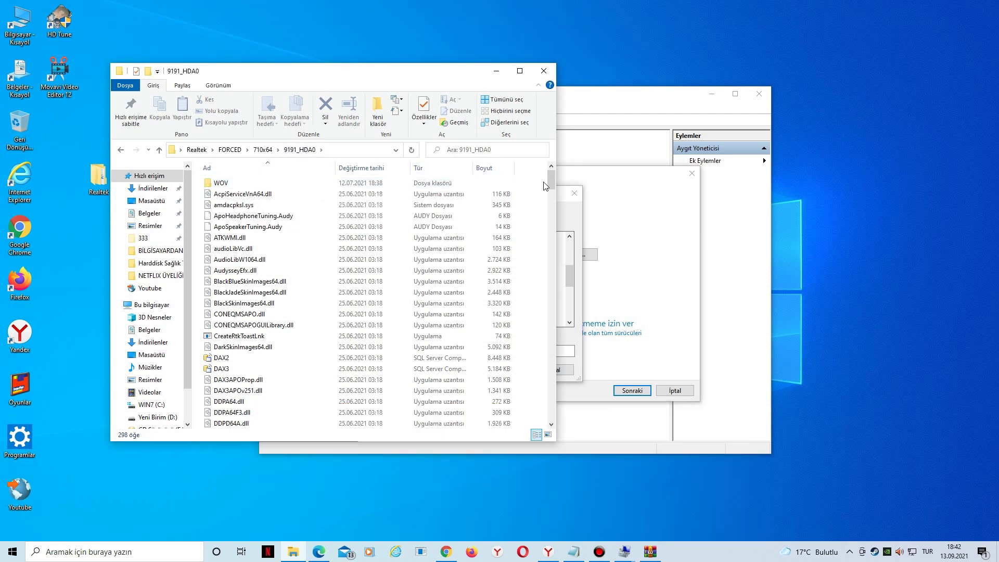
scroll(553, 219, down, 5)
scroll(552, 219, up, 5)
click(601, 186)
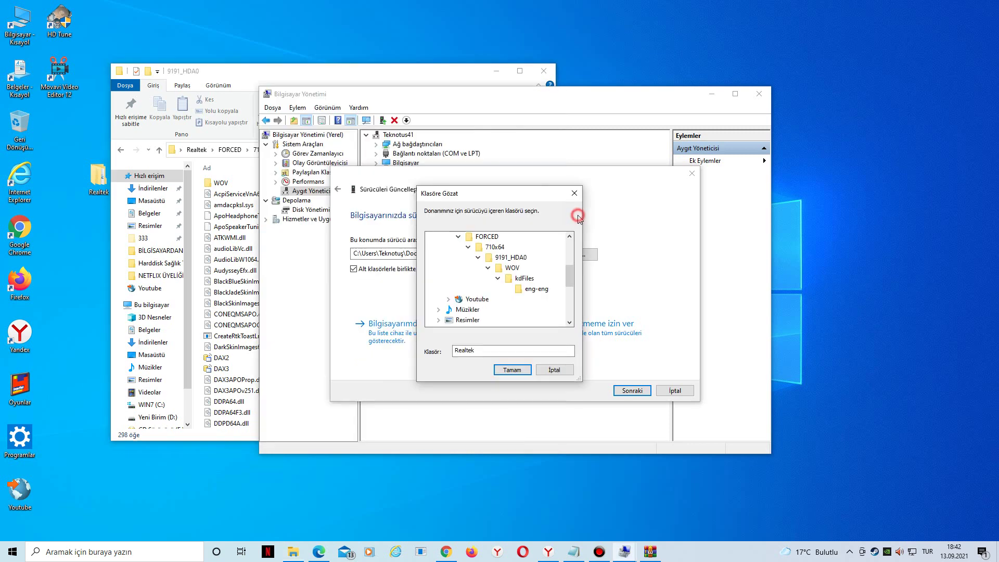
Choose the 9191_HDA0 folder as the driver location, install the Realtek driver from it, minimize the folder window and close the update wizard.
click(506, 258)
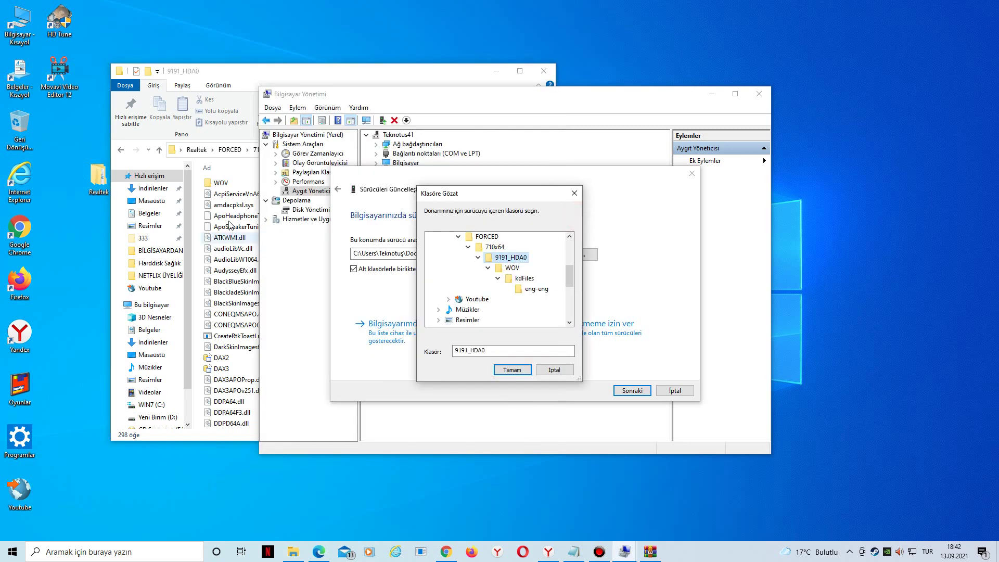
click(513, 371)
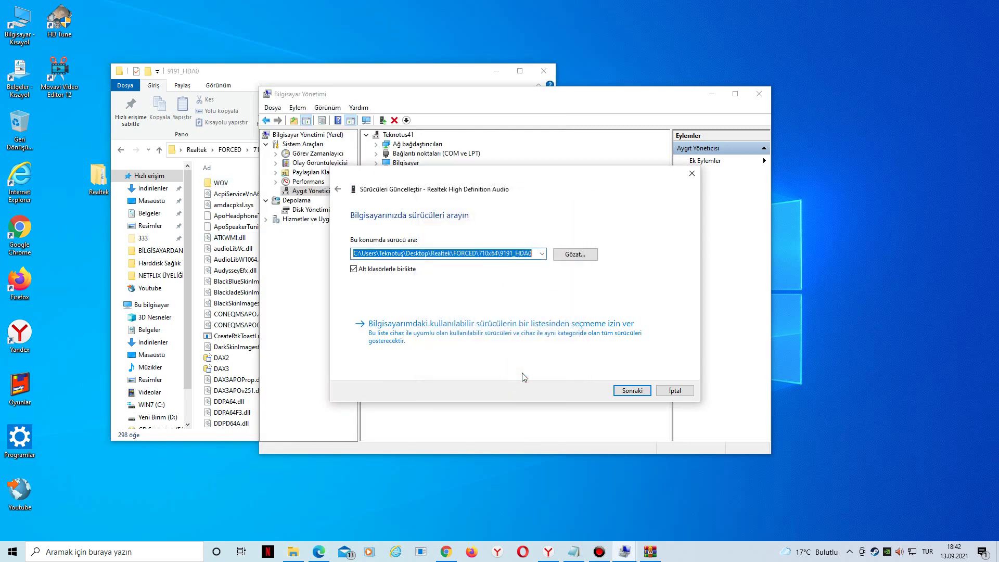
click(634, 391)
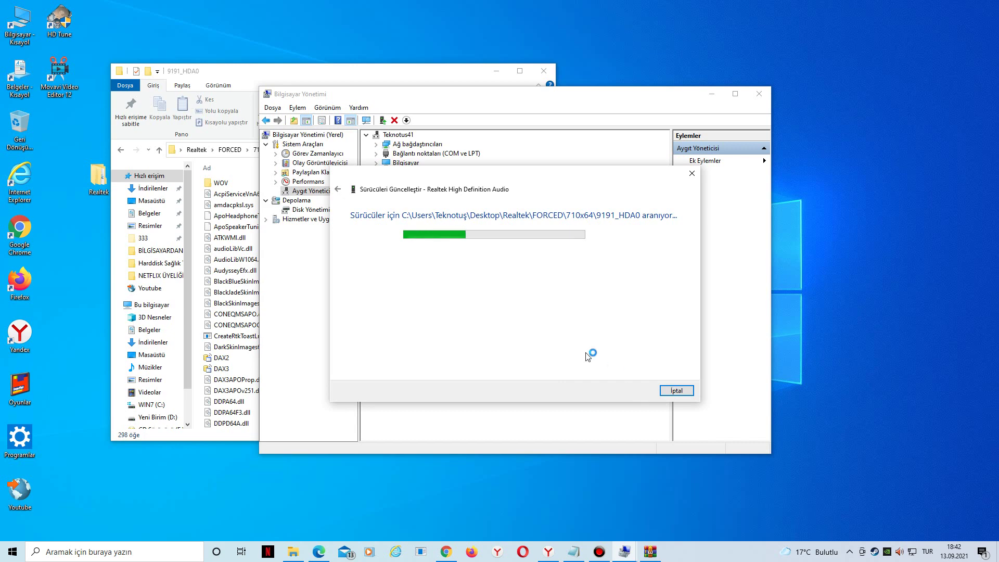
click(495, 71)
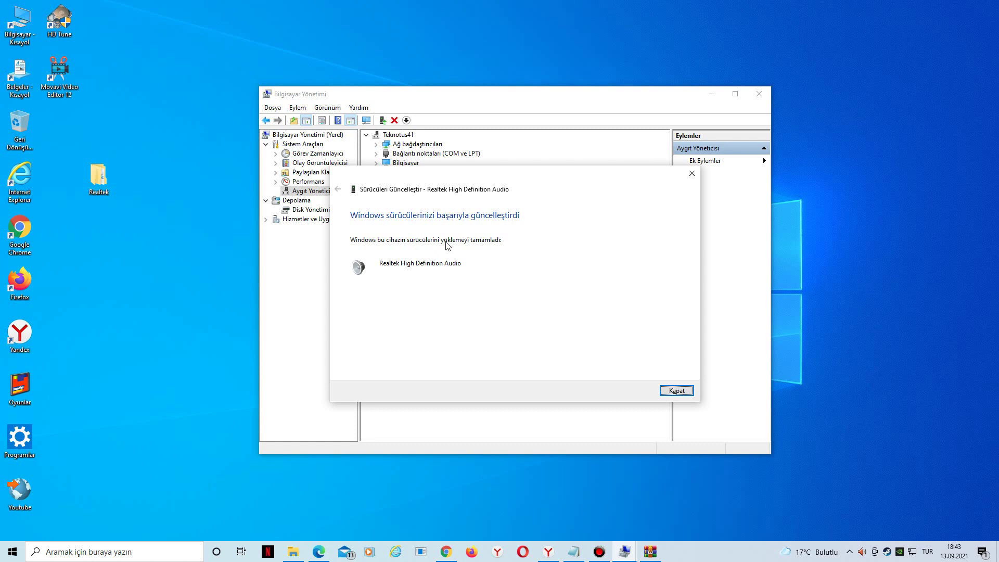
click(677, 391)
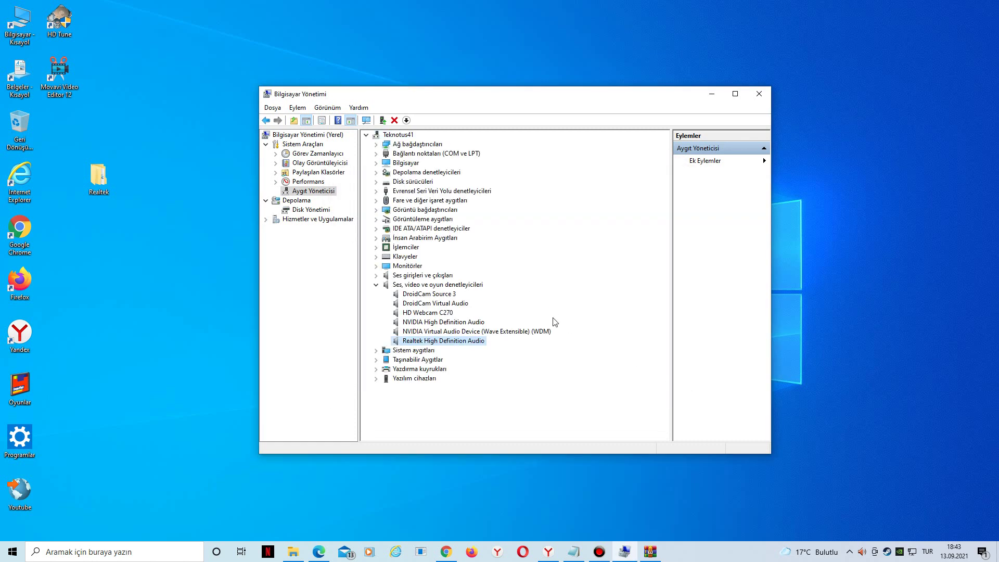